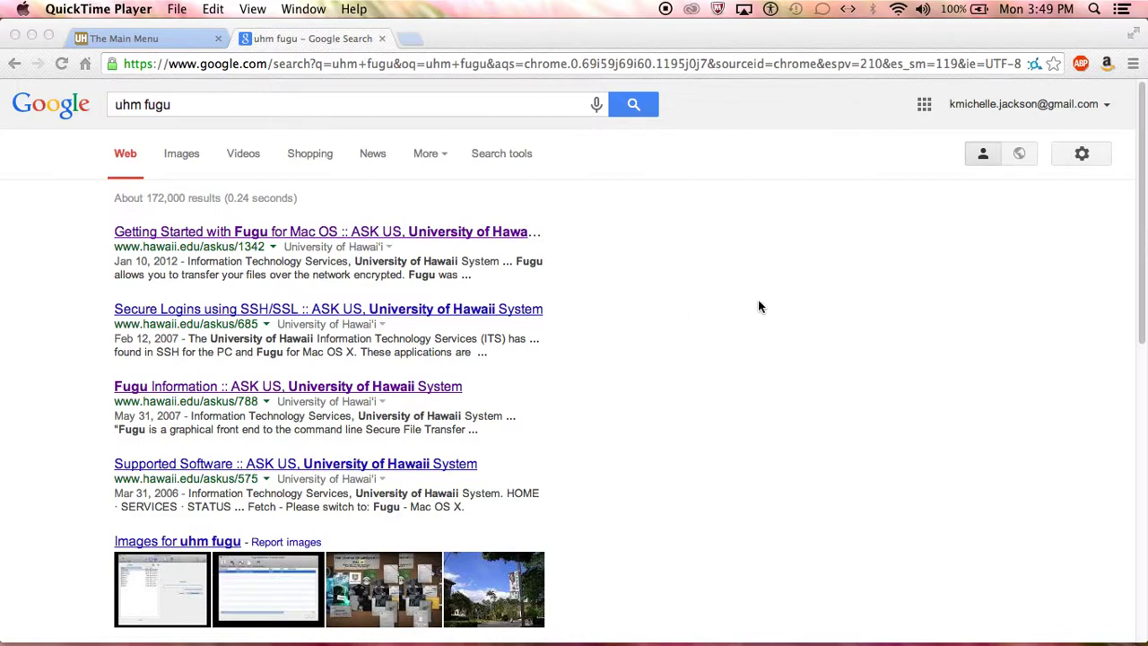
- From the account main menu, go back to the 'Getting Started with Fugu for Mac OS' help page (hawaii.edu/askus/1342)
left_click(94, 40)
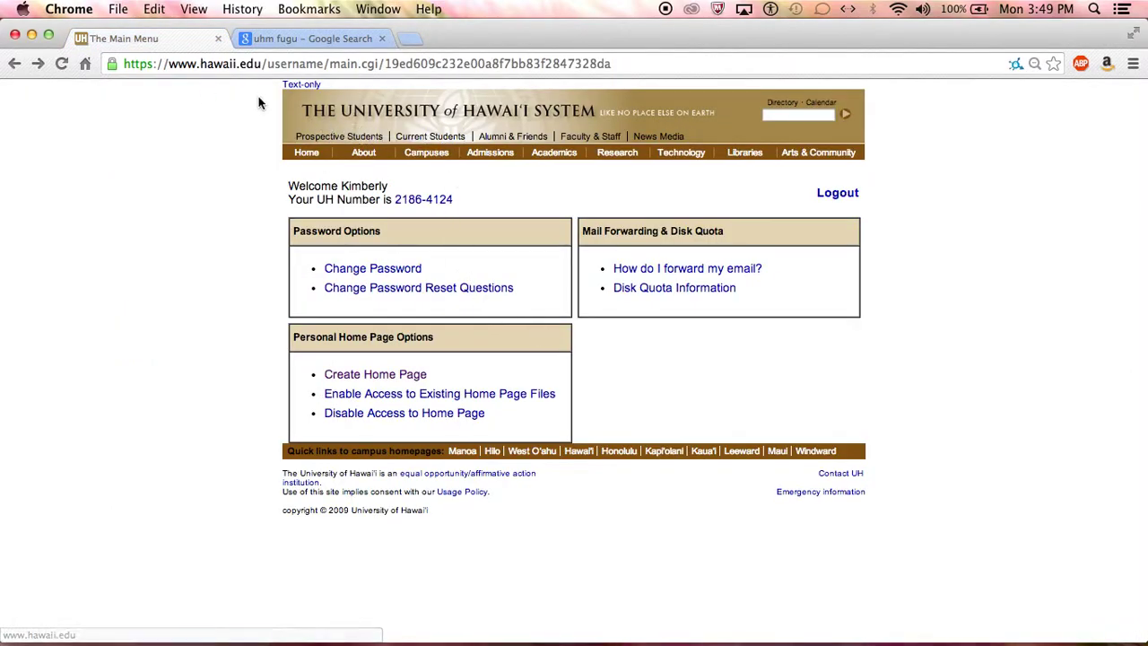
left_click(12, 64)
left_click(12, 65)
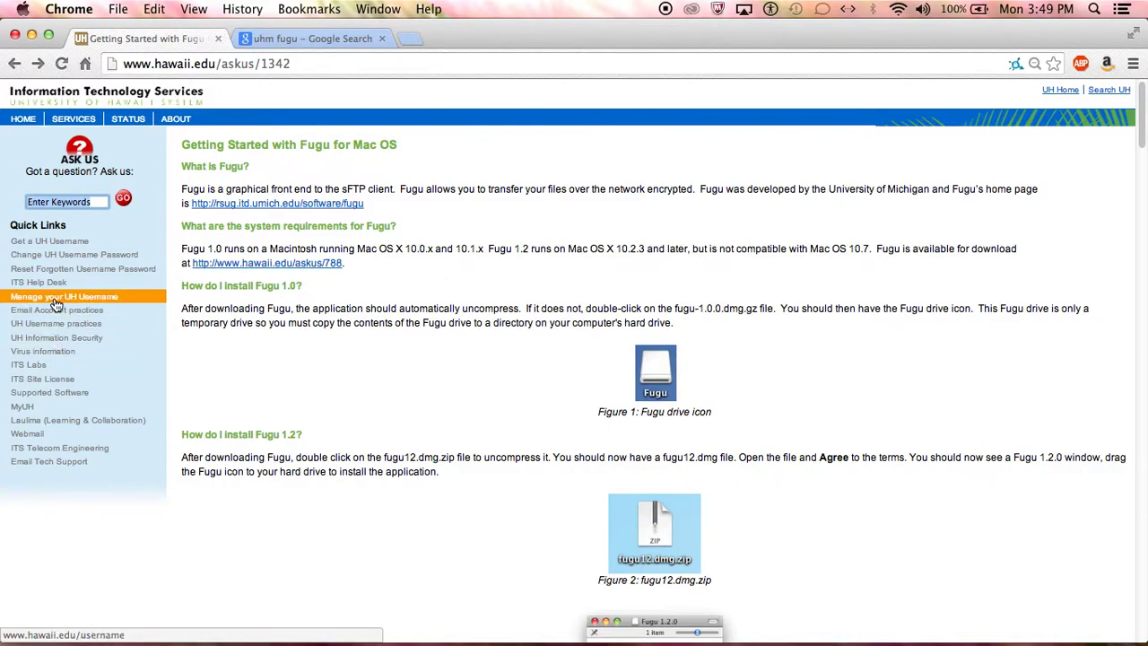
- Sign in under Manage your UH Username with your username and password, then create the personal home page
left_click(56, 302)
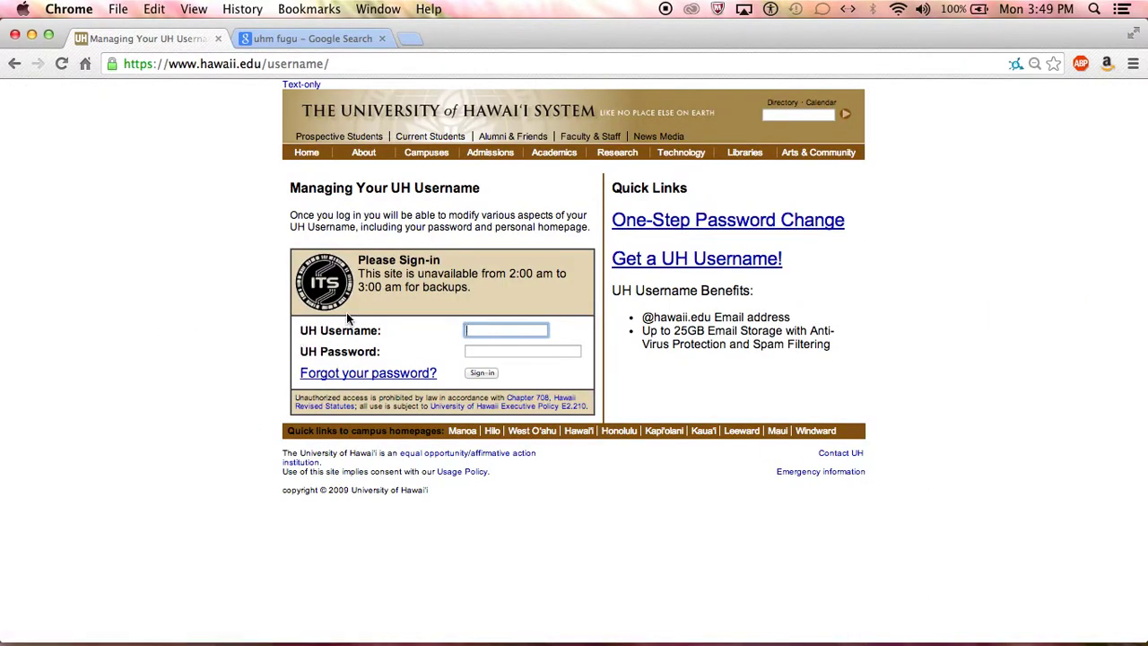
type("kmj2")
key("Tab")
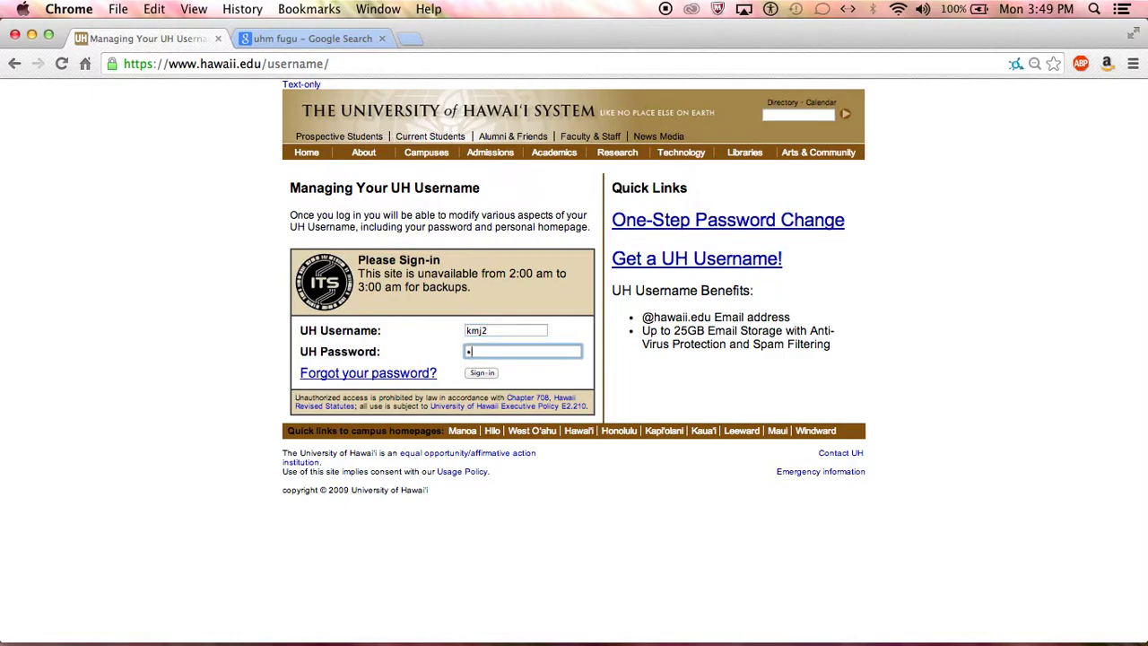
key("Return")
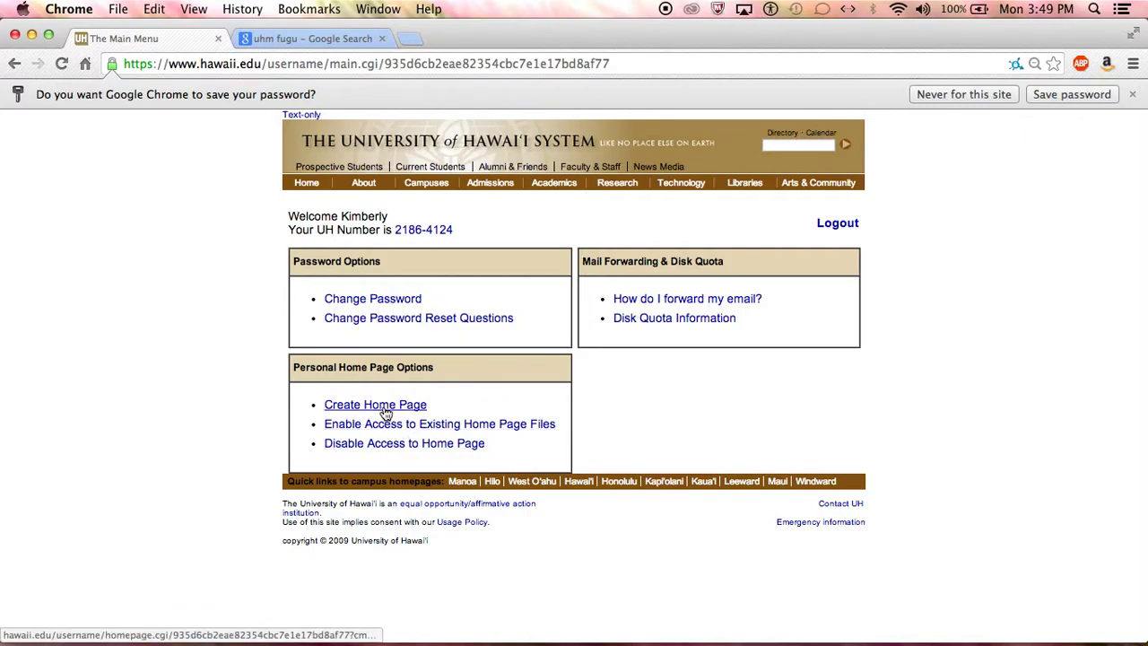
left_click(391, 405)
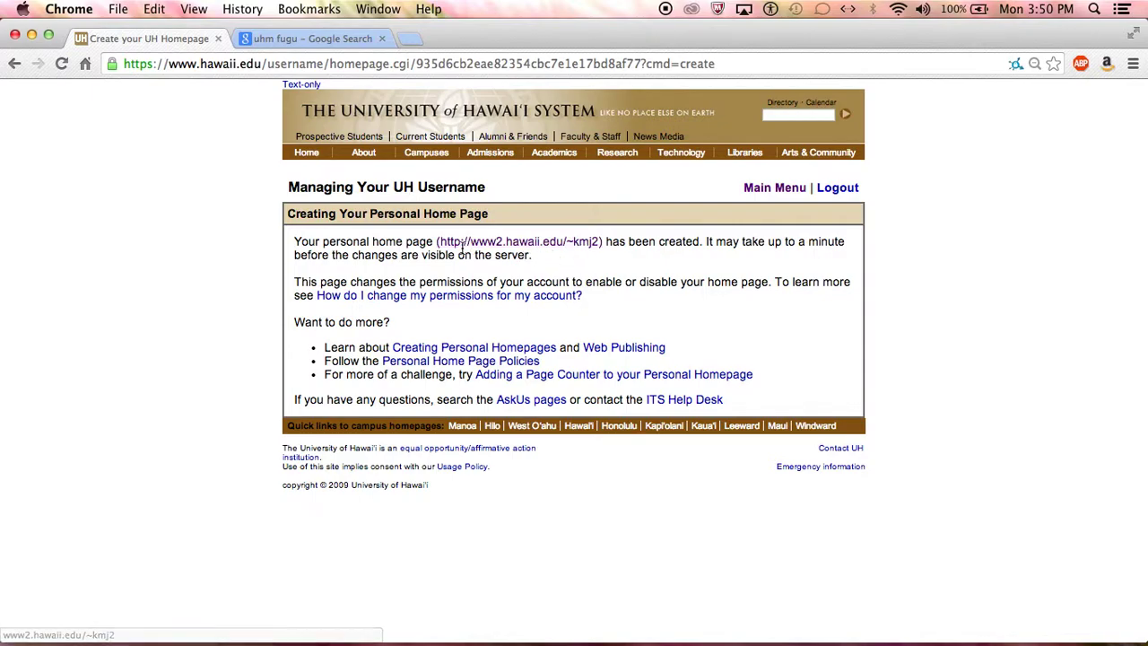
left_click(596, 242)
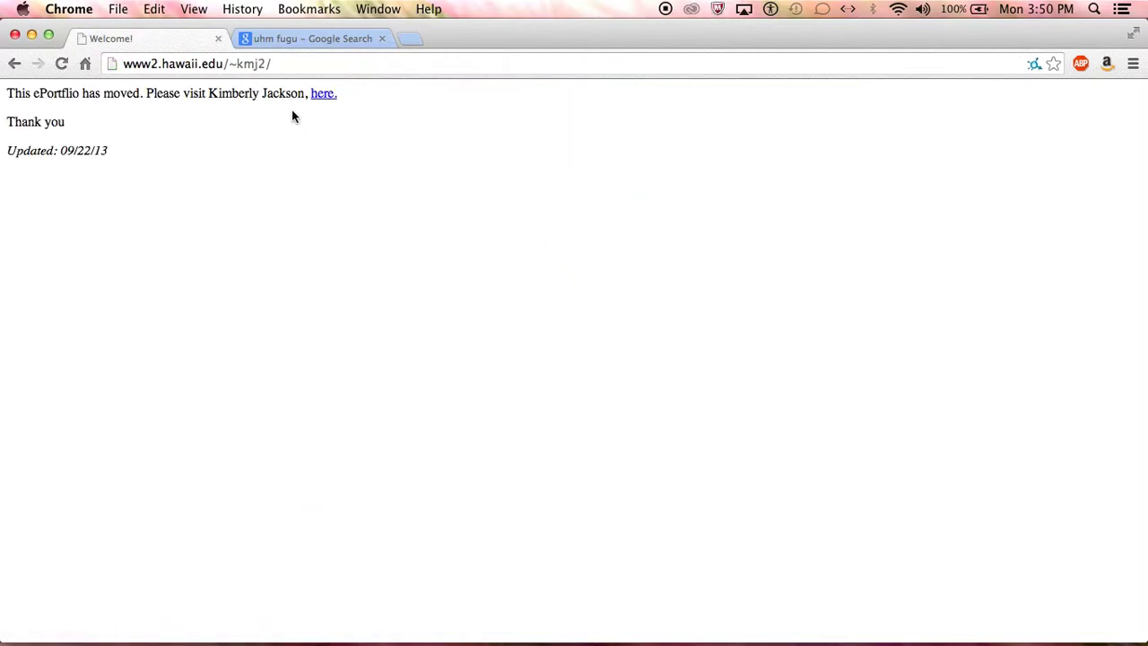
left_click(244, 68)
left_click_drag(283, 65, 239, 58)
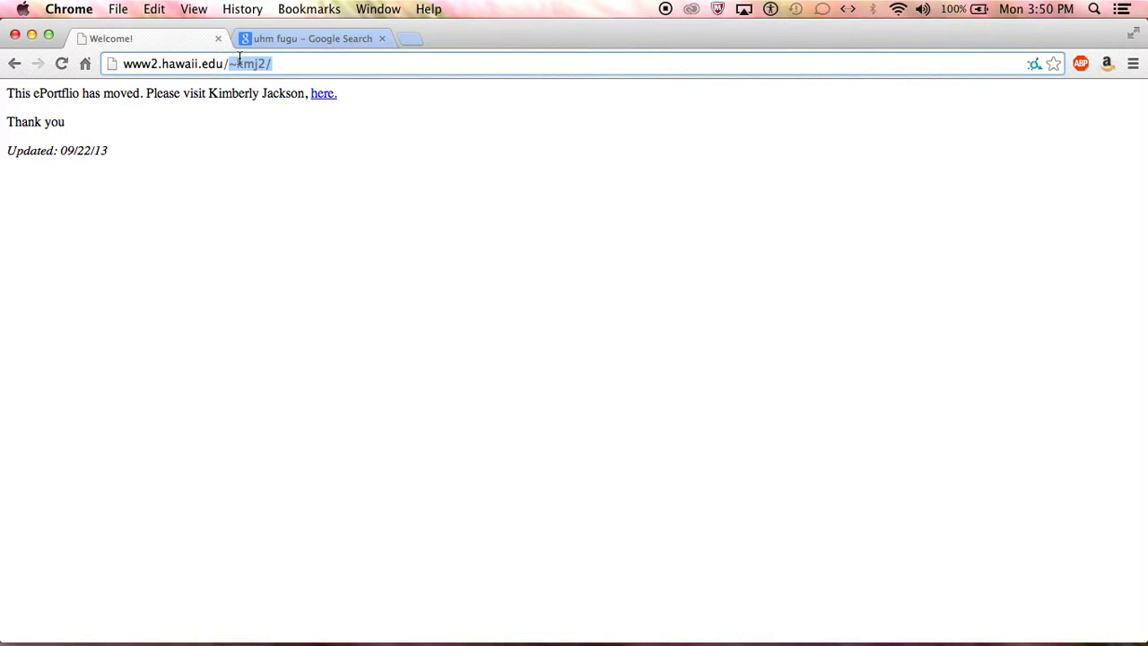
type("~san")
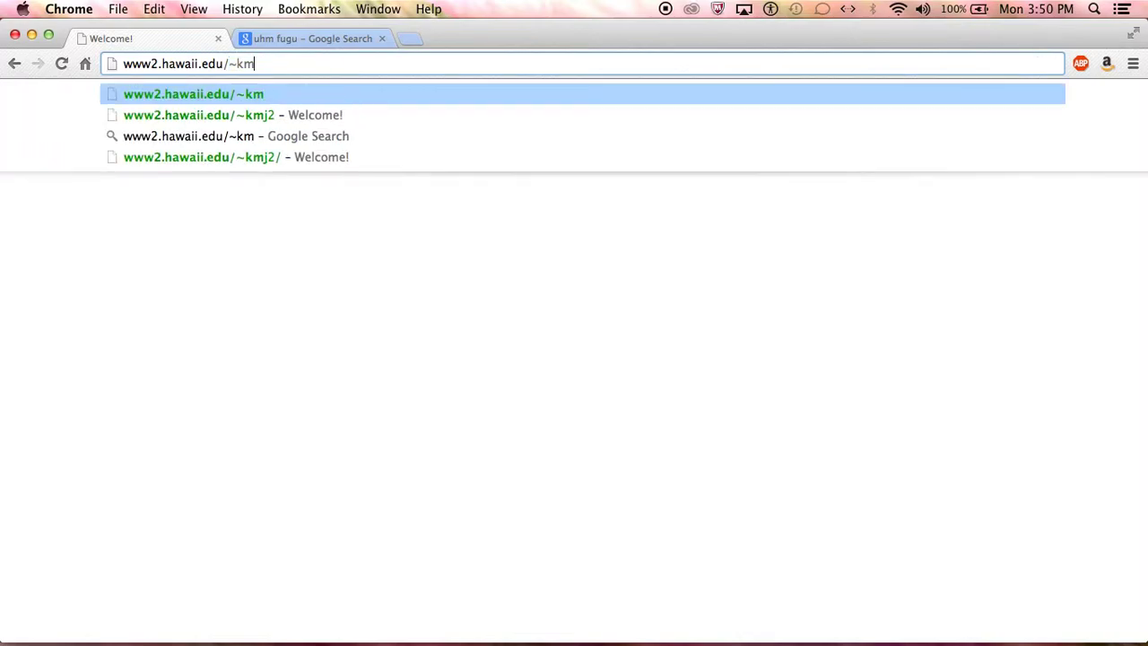
type("drabul")
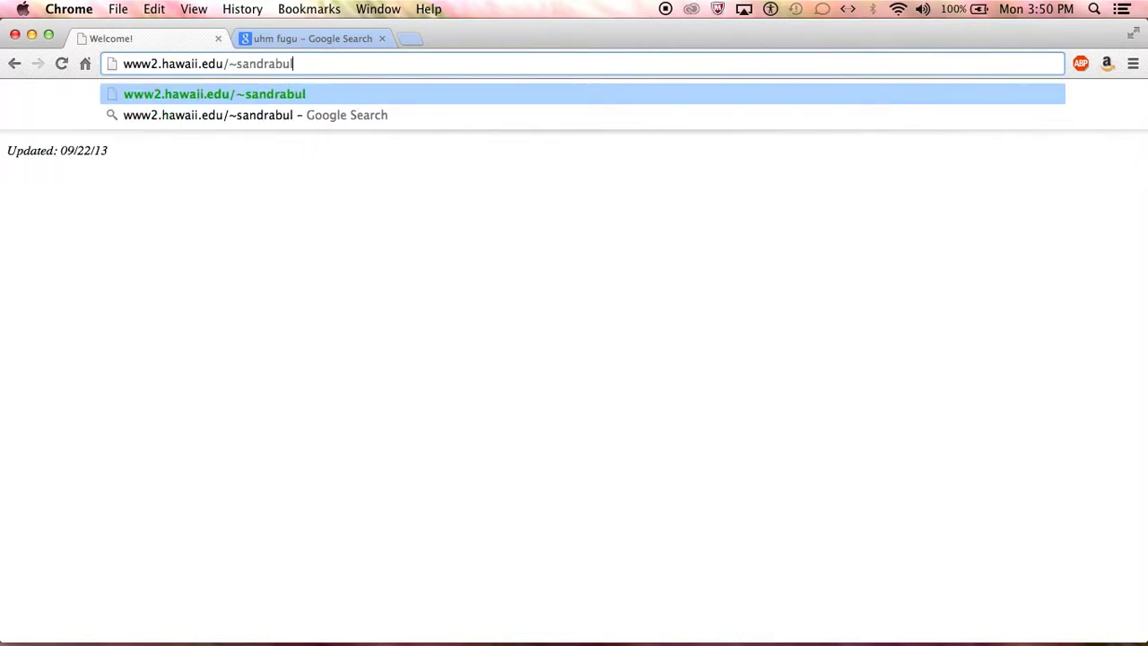
type("lcok")
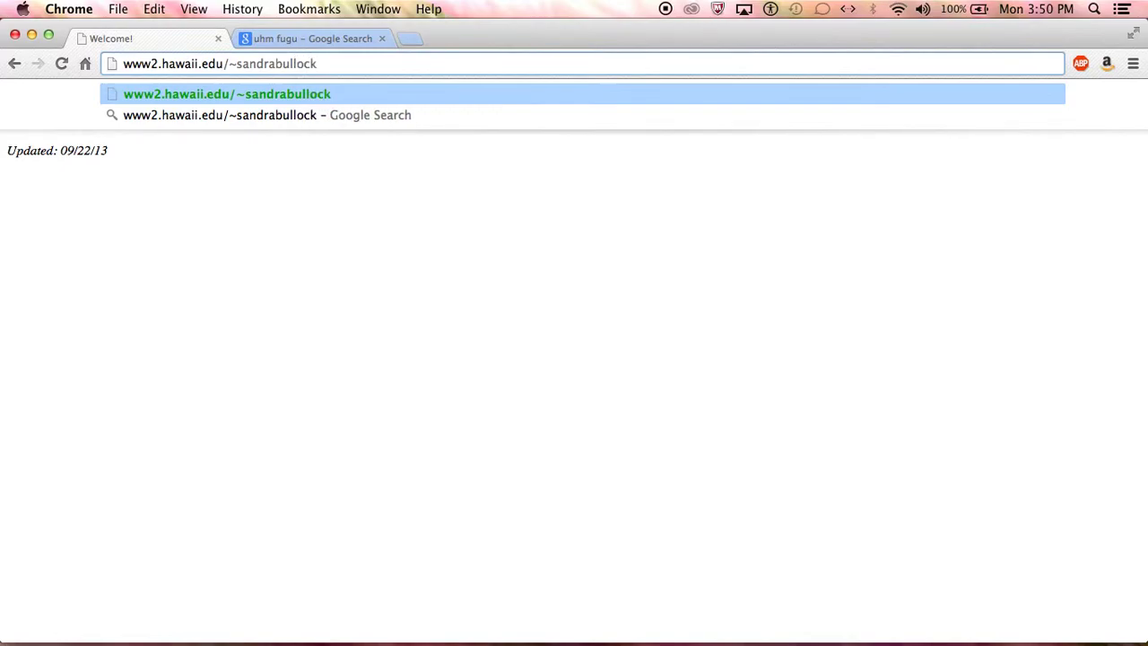
key("BackSpace")
key("BackSpace")
key("BackSpace")
key("BackSpace")
key("BackSpace")
key("BackSpace")
key("BackSpace")
key("BackSpace")
key("BackSpace")
key("BackSpace")
key("BackSpace")
key("BackSpace")
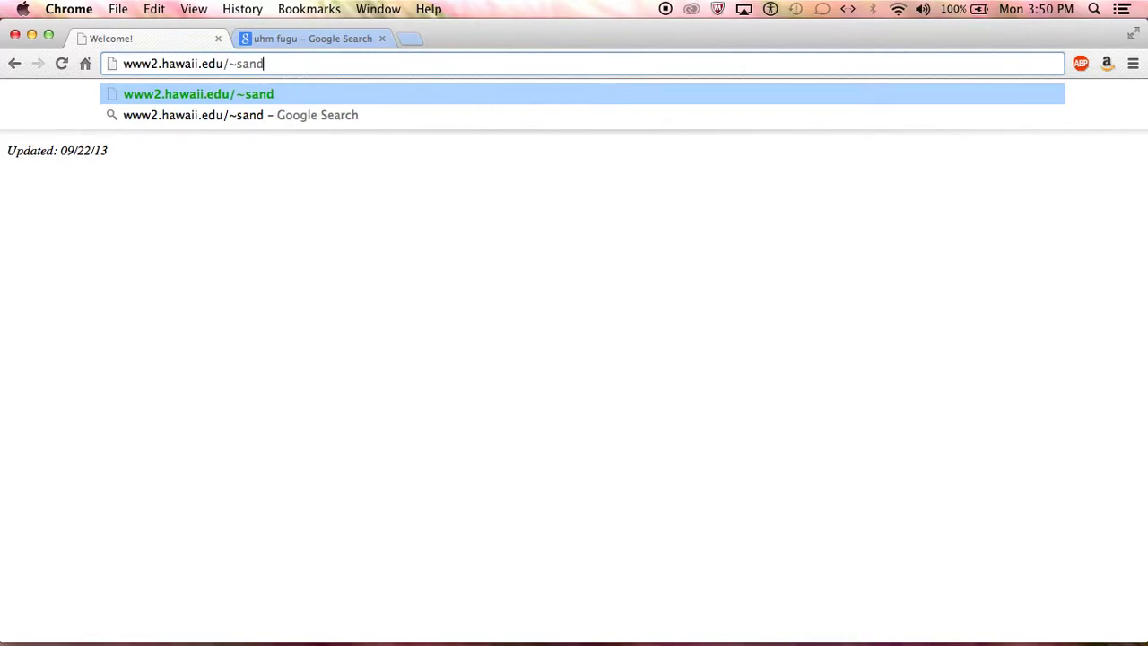
key("BackSpace")
key("Down")
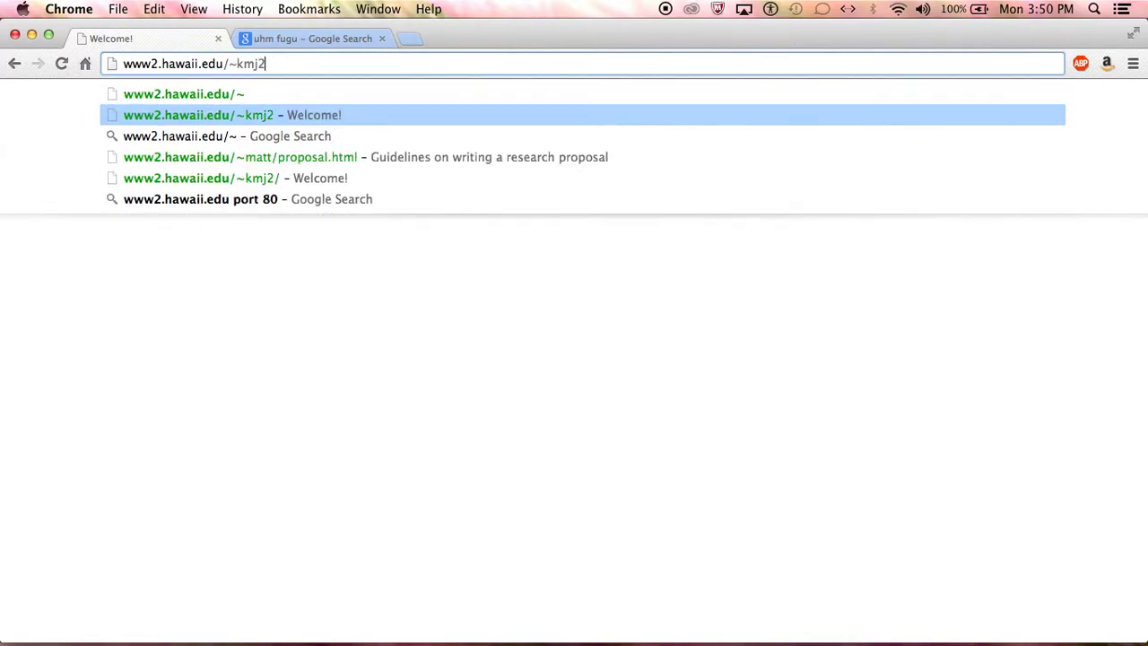
key("Return")
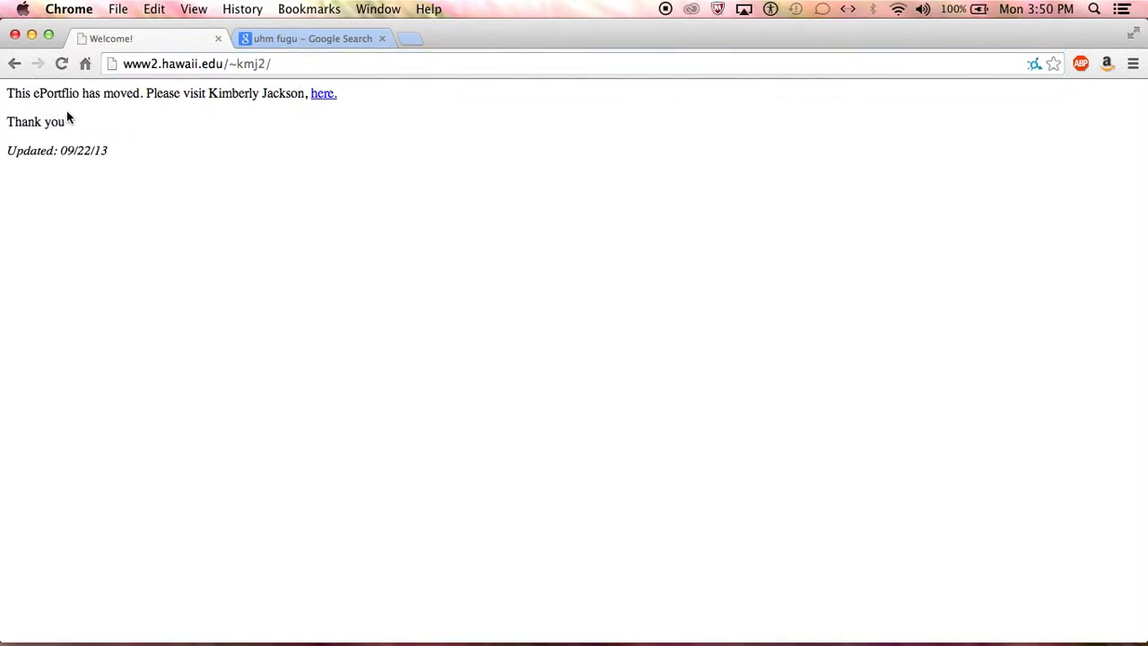
left_click(328, 95)
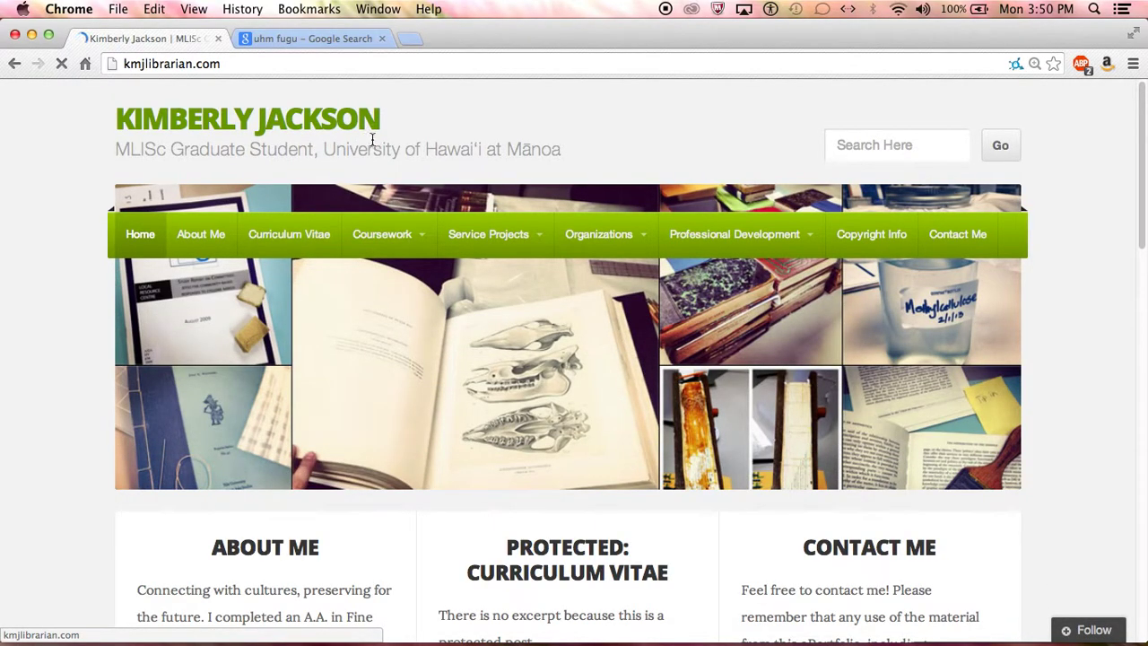
left_click(13, 64)
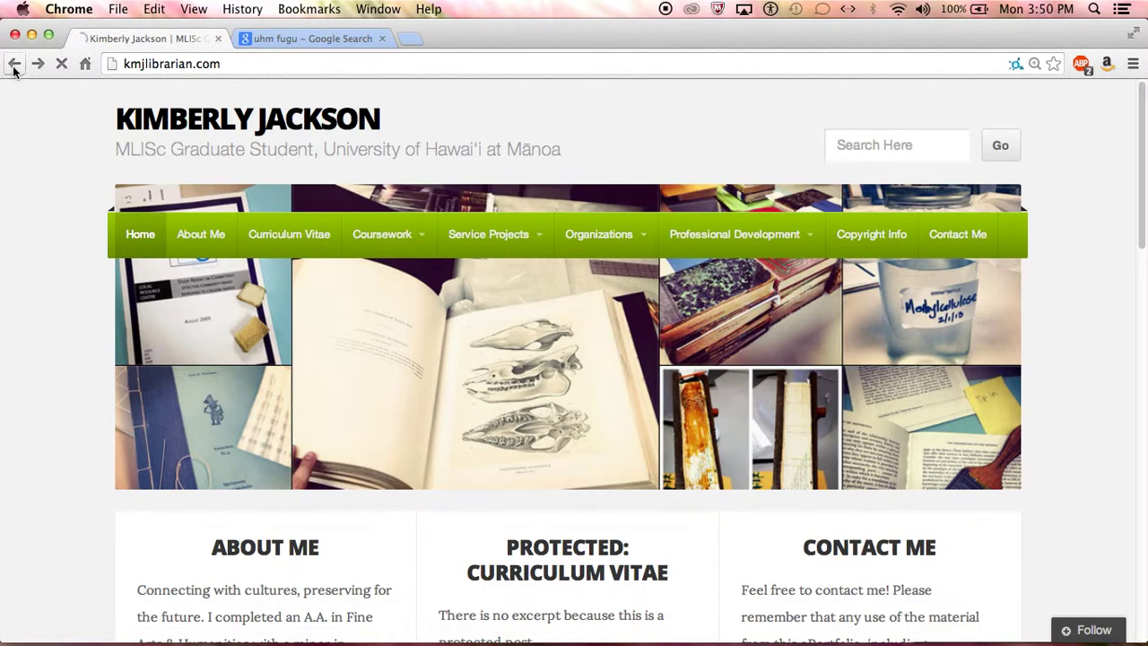
left_click(13, 64)
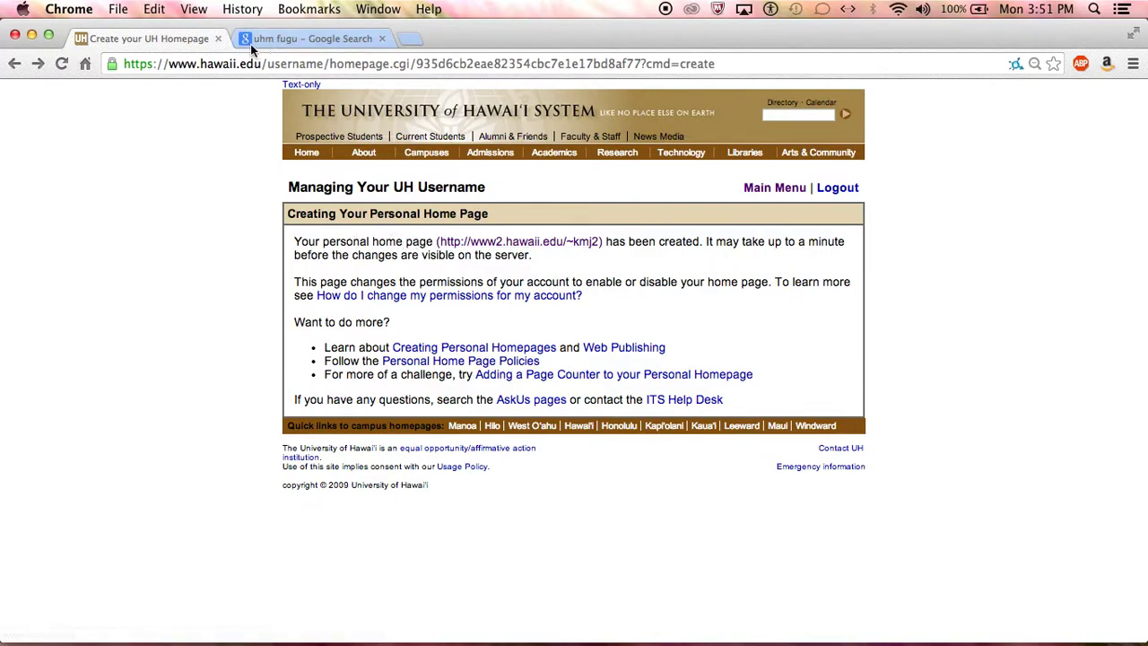
- Close the home page tab, search 'uhm fugu' again and open the Getting Started with Fugu guide
left_click(217, 39)
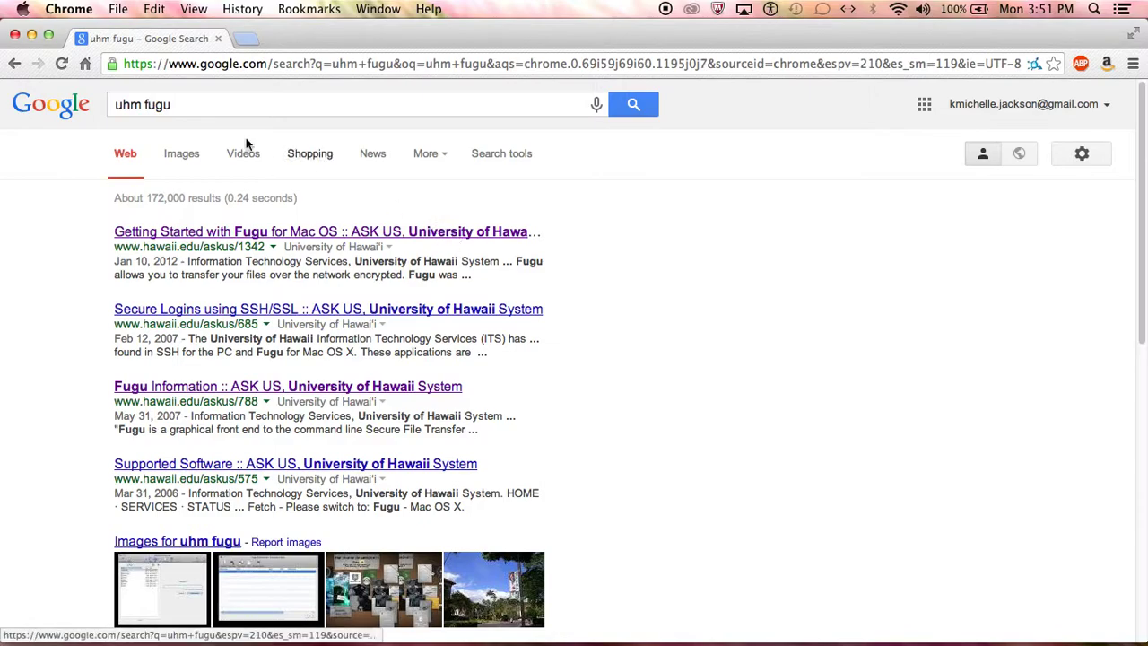
left_click_drag(195, 103, 101, 104)
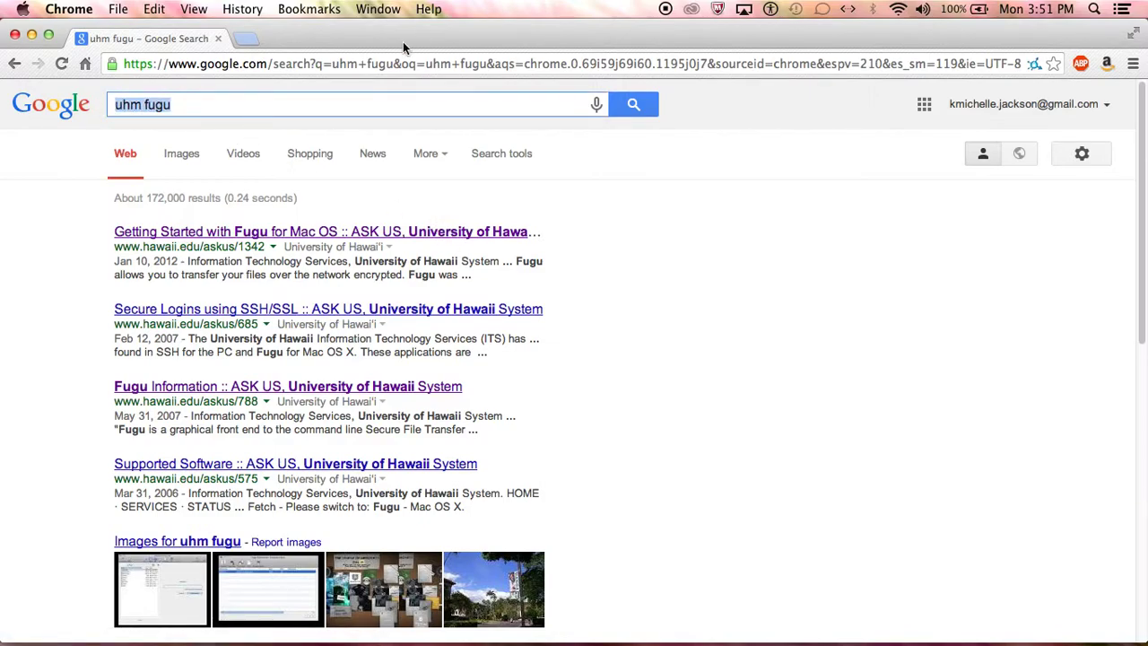
type("uhm fugu")
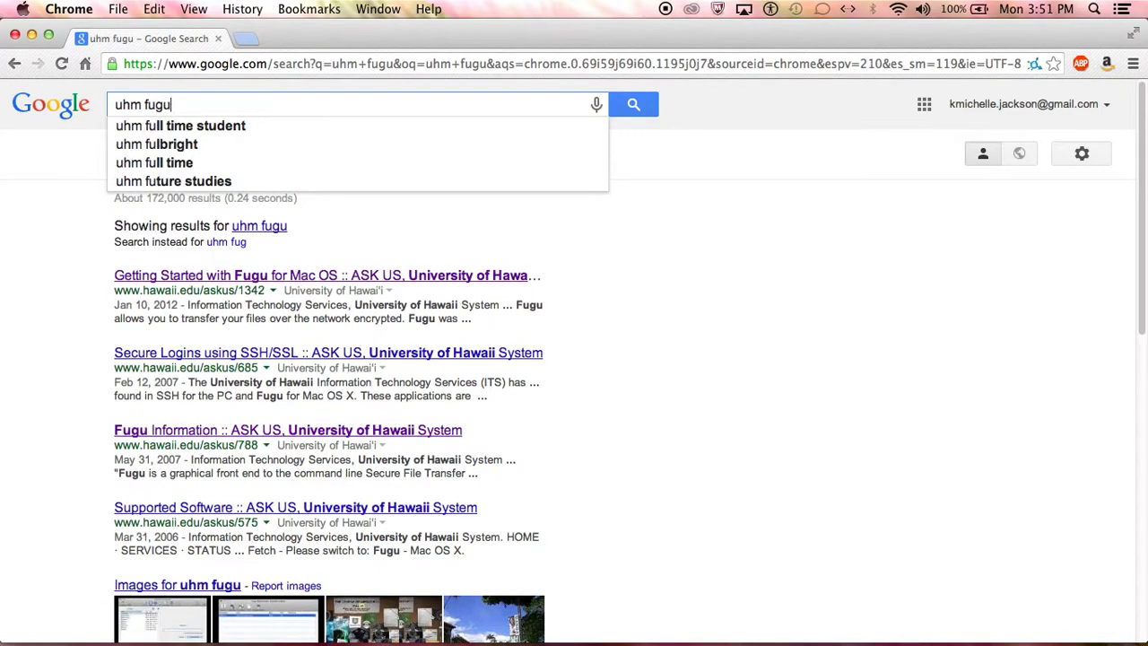
key("Return")
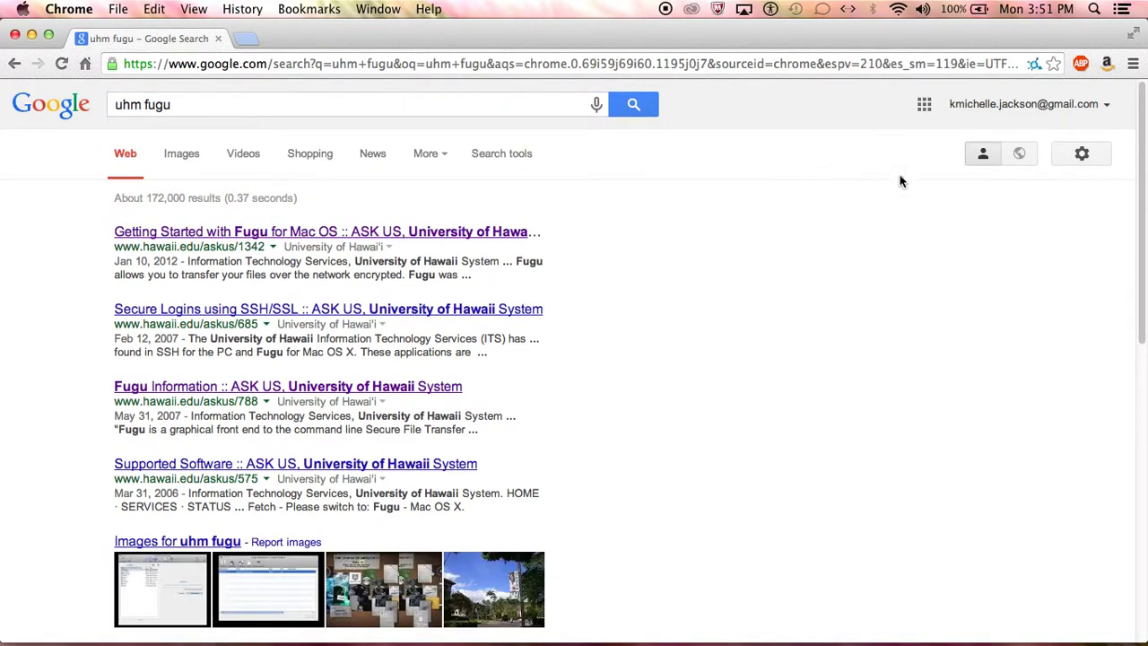
left_click(507, 232)
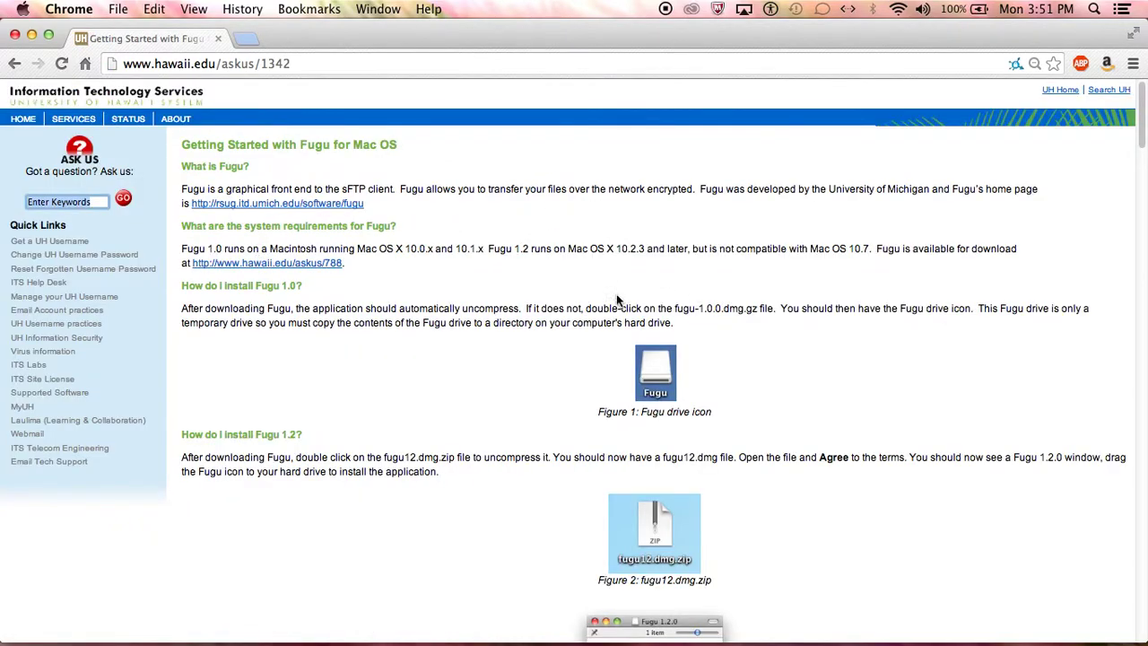
- Find the connection step in the guide and copy the server name uhunix.hawaii.edu
scroll(457, 338, "down", 5)
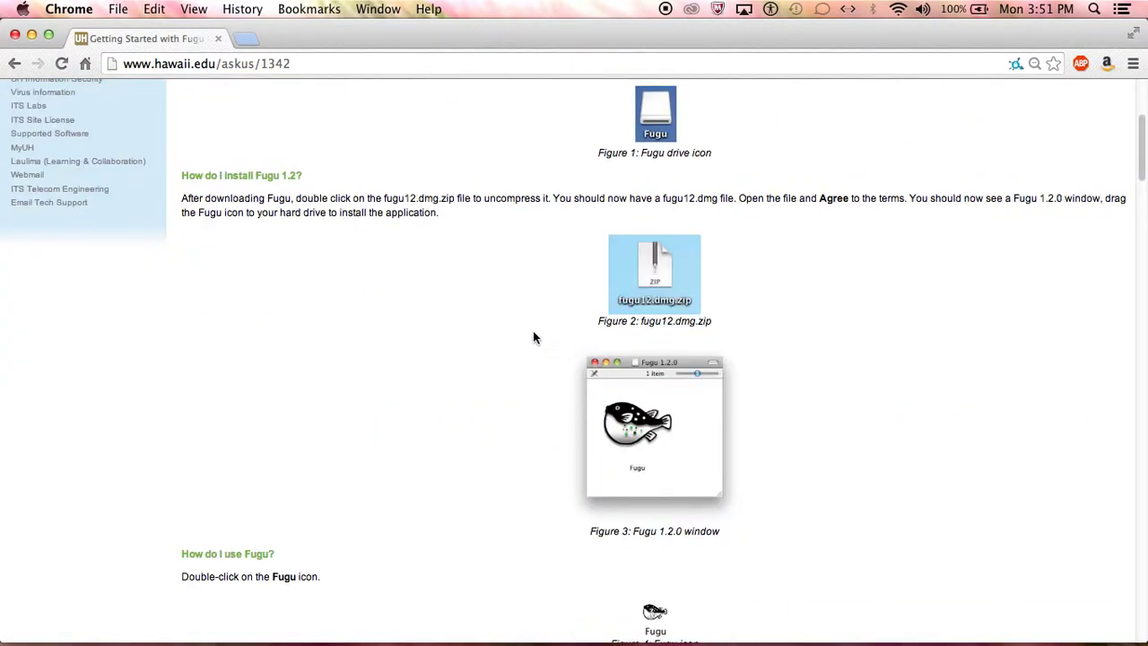
scroll(538, 336, "up", 2)
scroll(541, 336, "up", 1)
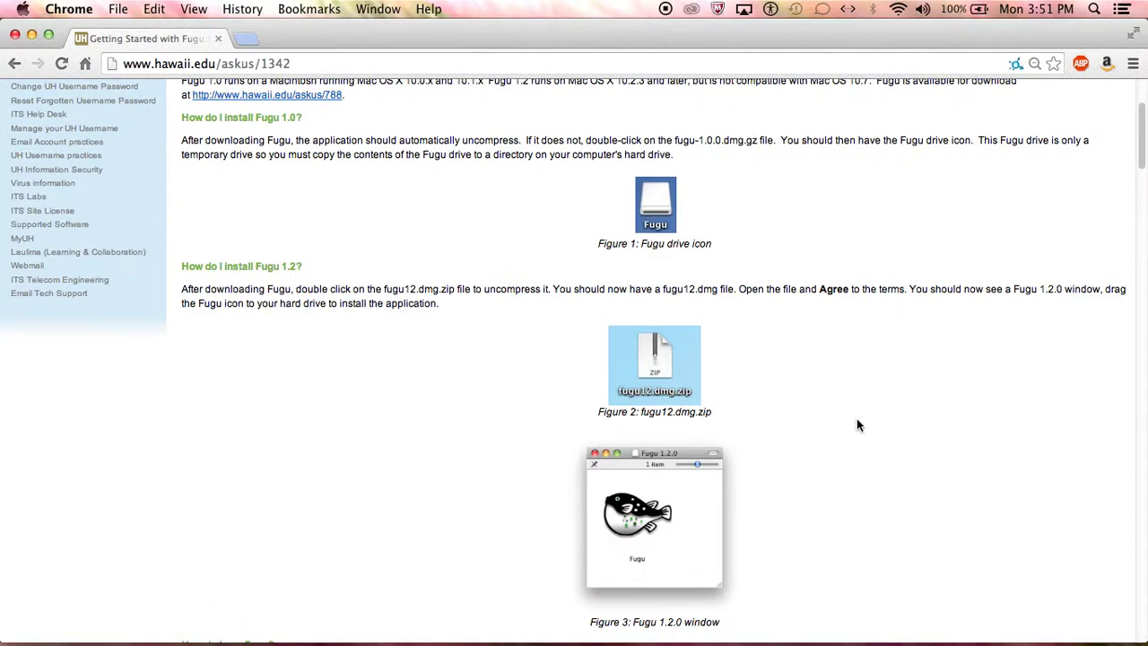
scroll(918, 413, "up", 1)
scroll(923, 418, "down", 5)
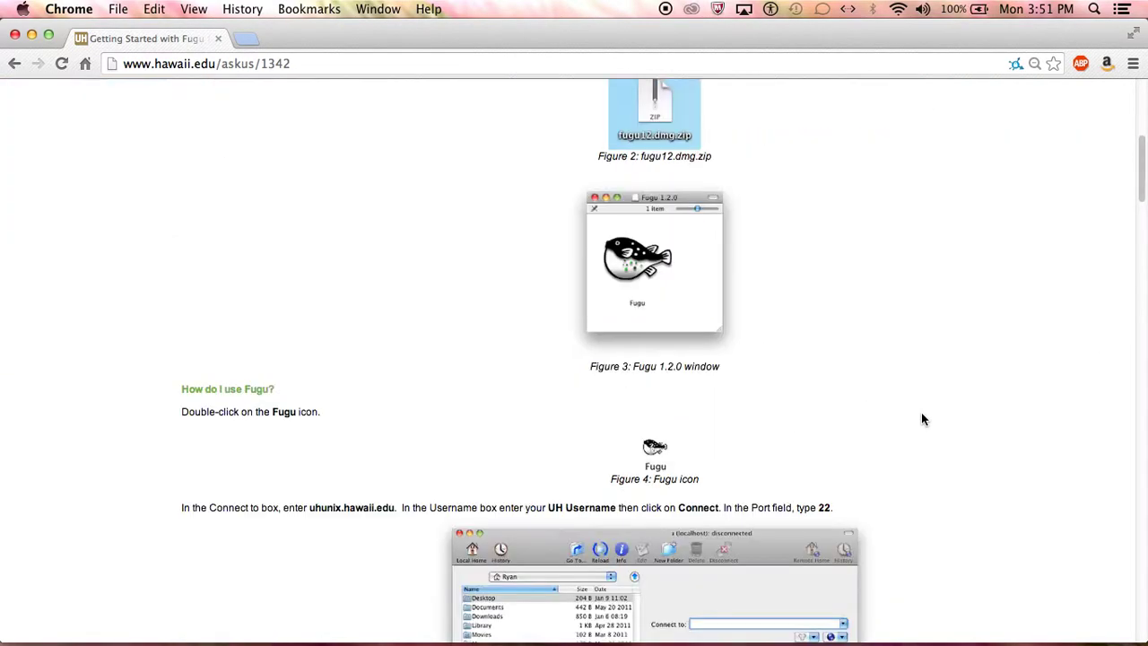
scroll(921, 419, "down", 6)
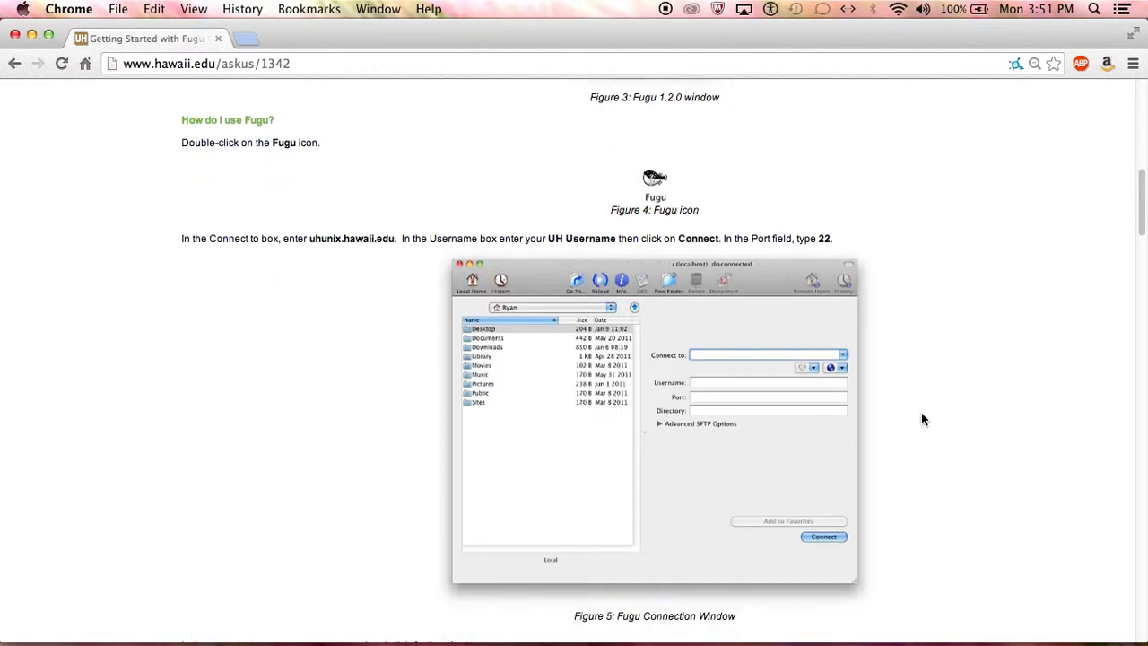
scroll(249, 230, "down", 1)
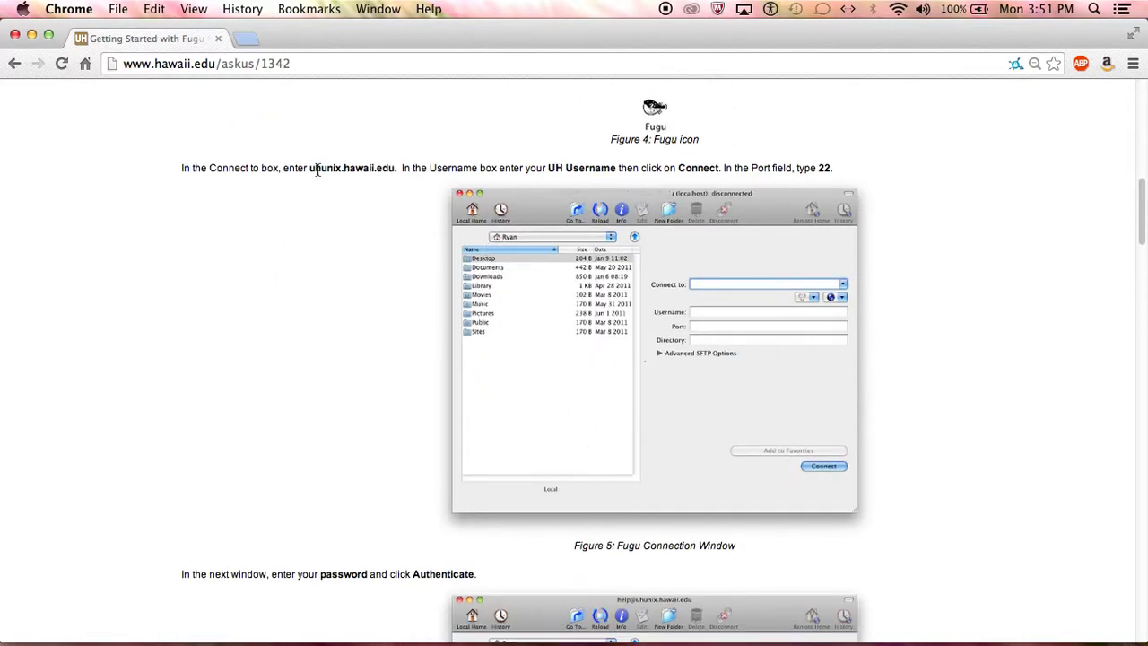
left_click_drag(311, 170, 395, 171)
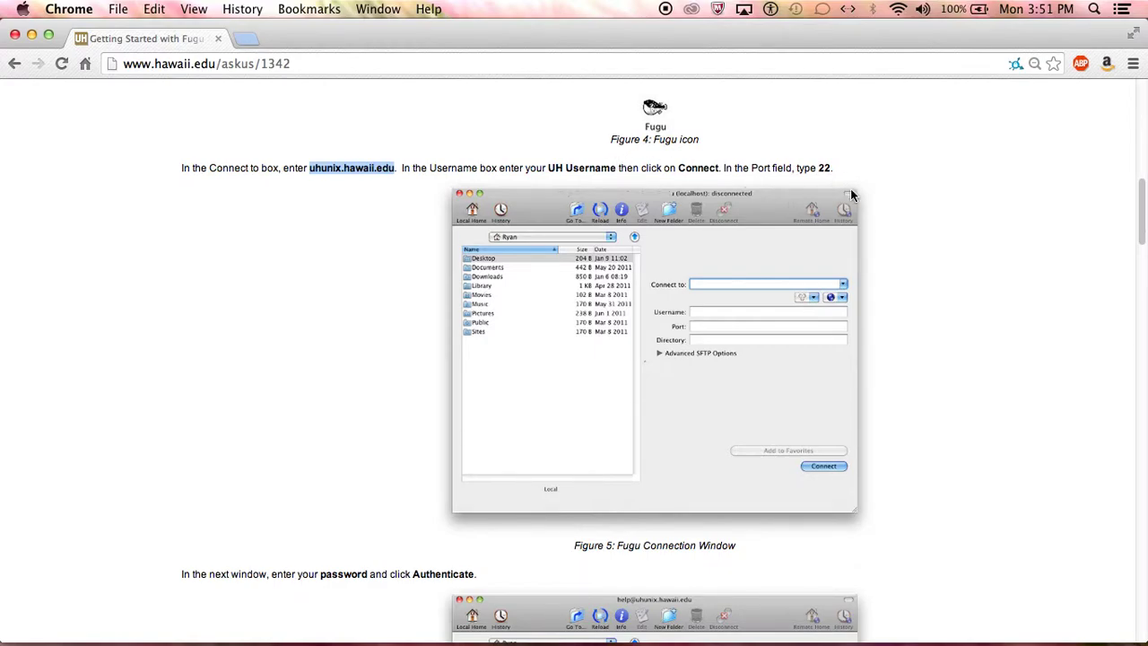
key("super+c")
right_click(324, 177)
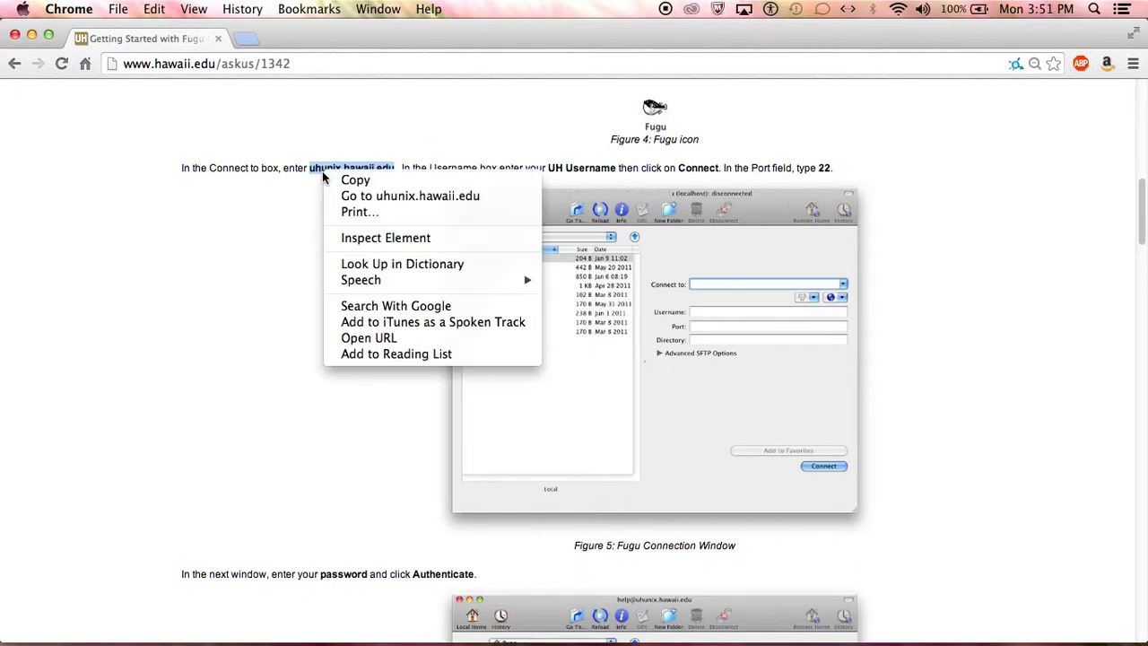
left_click(357, 180)
- Launch Fugu from Applications and connect to uhunix.hawaii.edu with your own username
mouse_move(657, 642)
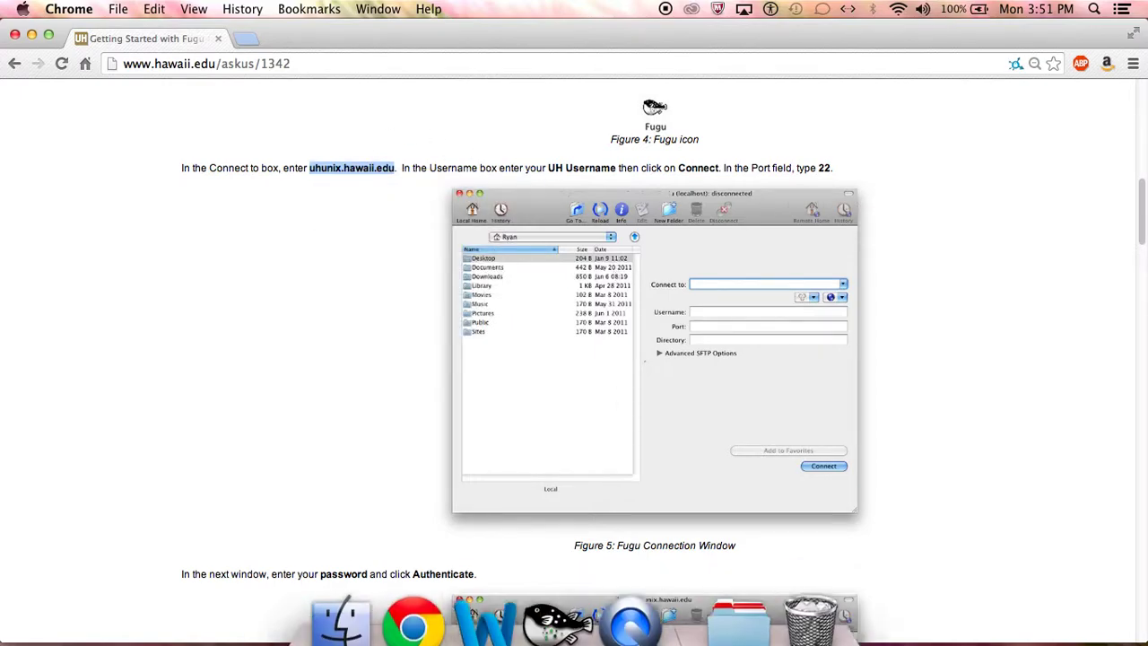
left_click(738, 597)
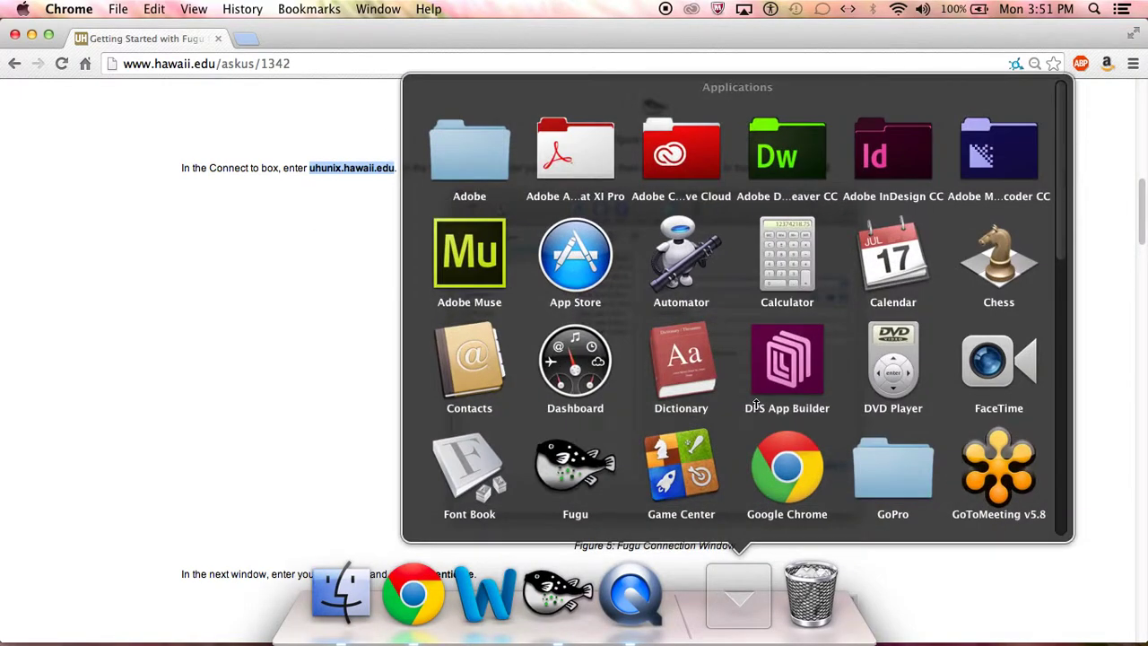
left_click(574, 464)
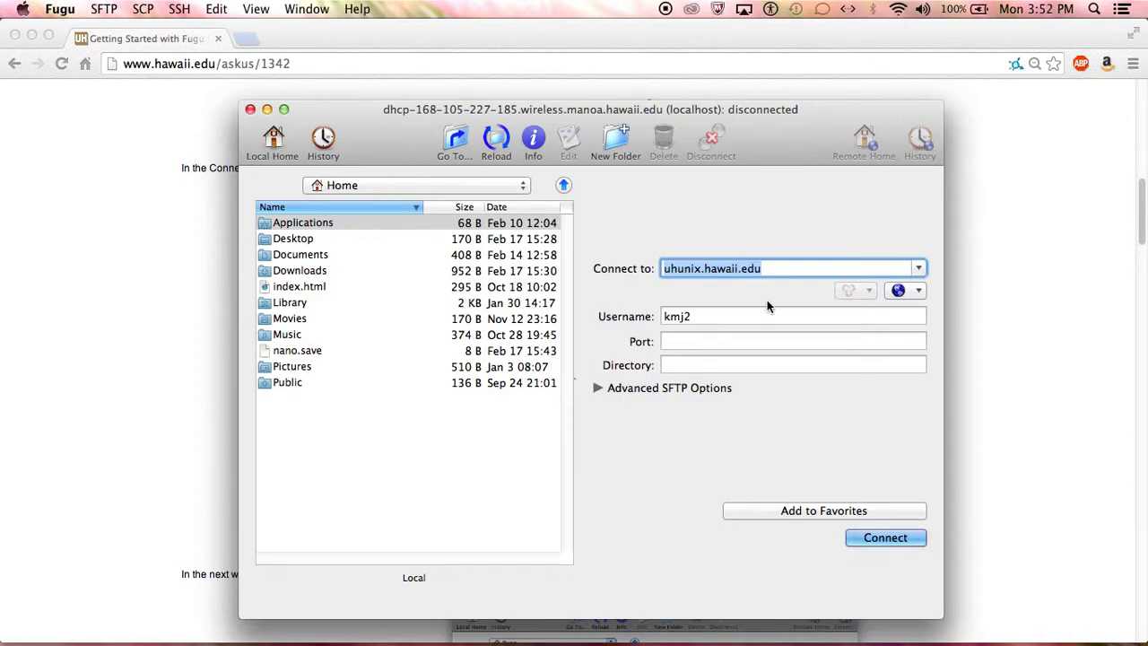
key("Right")
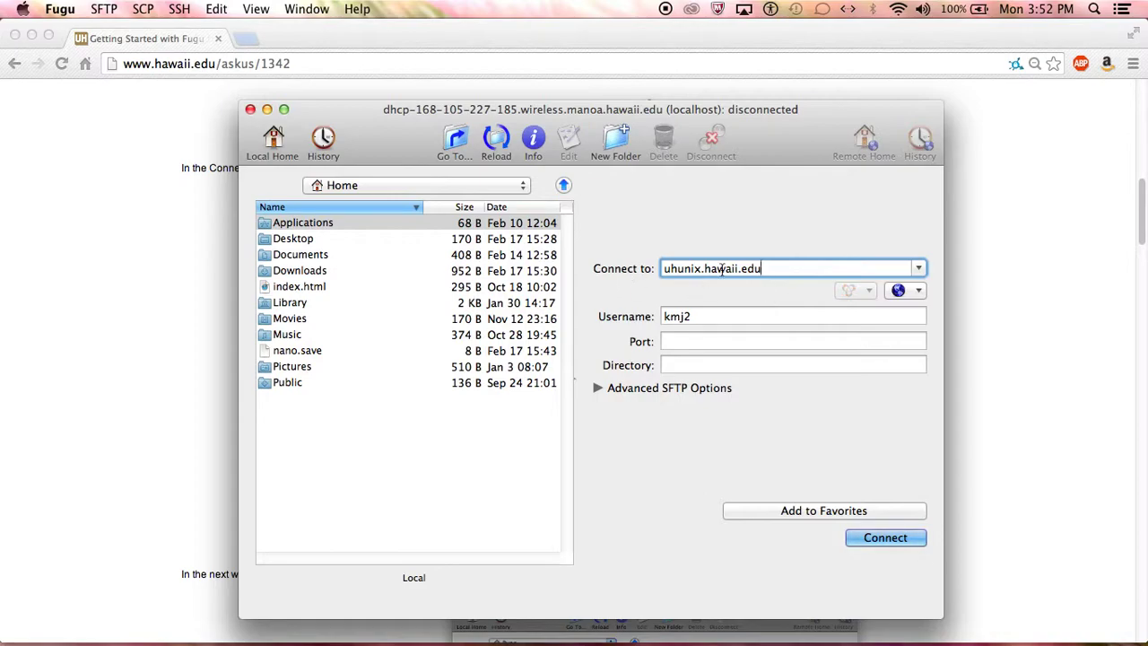
left_click_drag(770, 269, 660, 268)
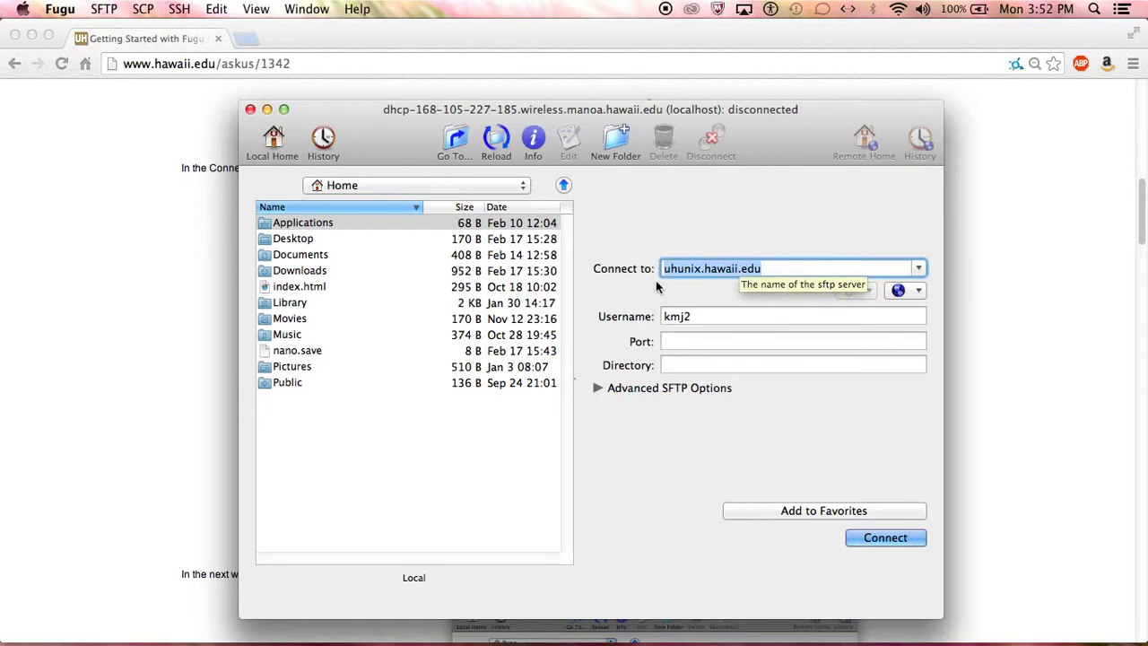
double_click(696, 313)
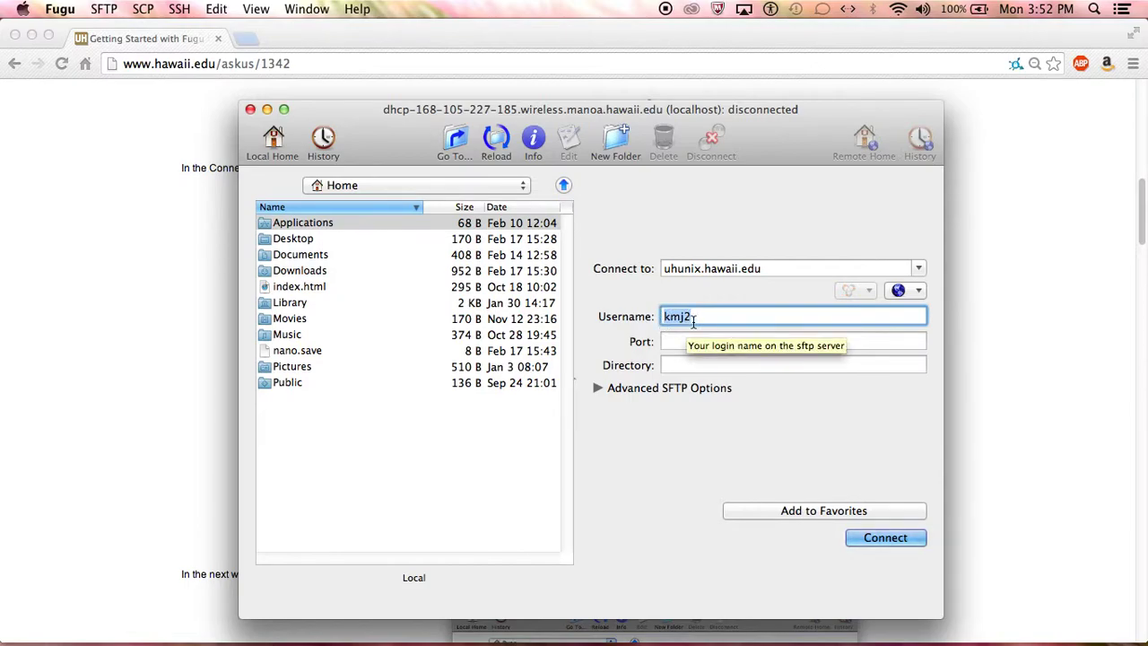
left_click(730, 315)
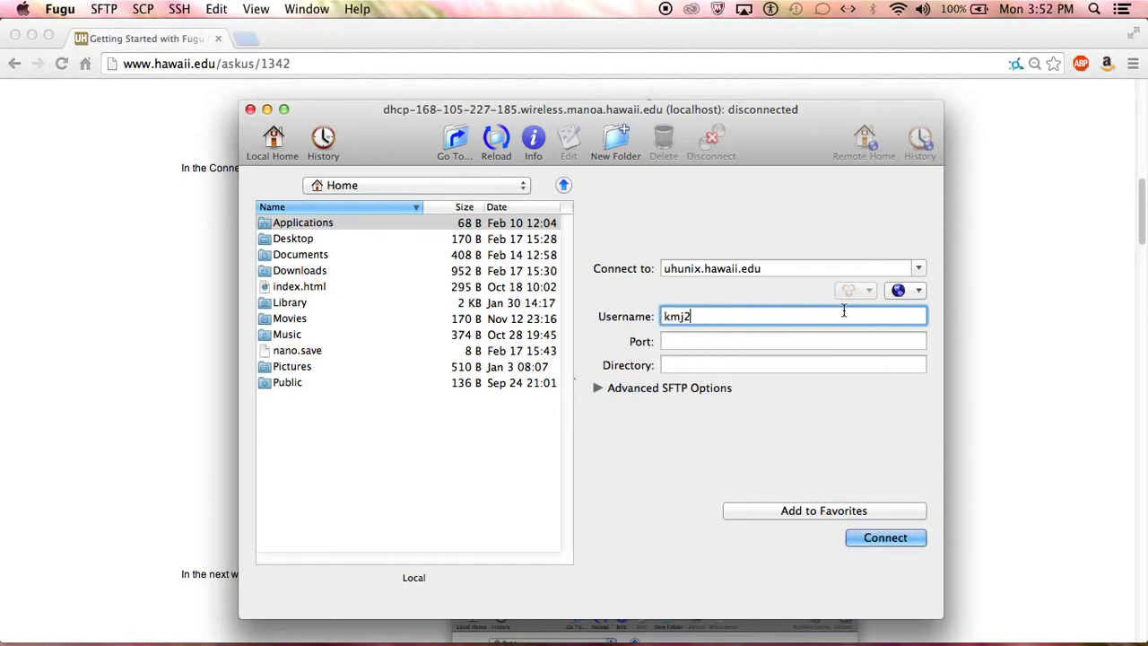
left_click(897, 538)
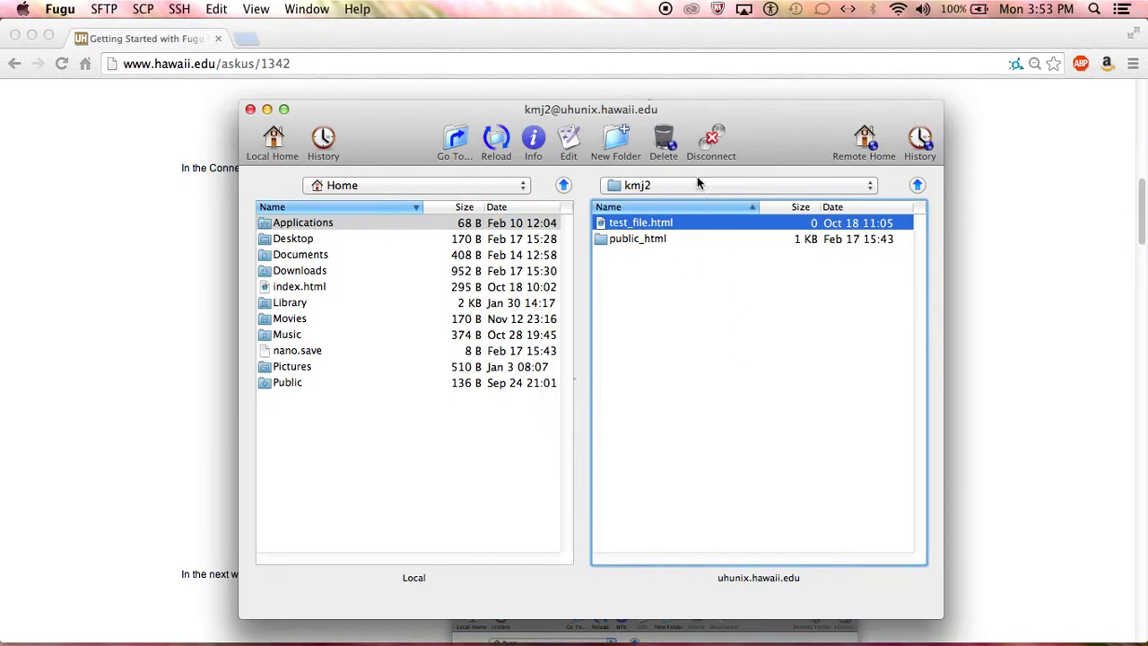
- Create a local 'test' folder in Home, then start a second 'test' folder set to Remotely
left_click(615, 139)
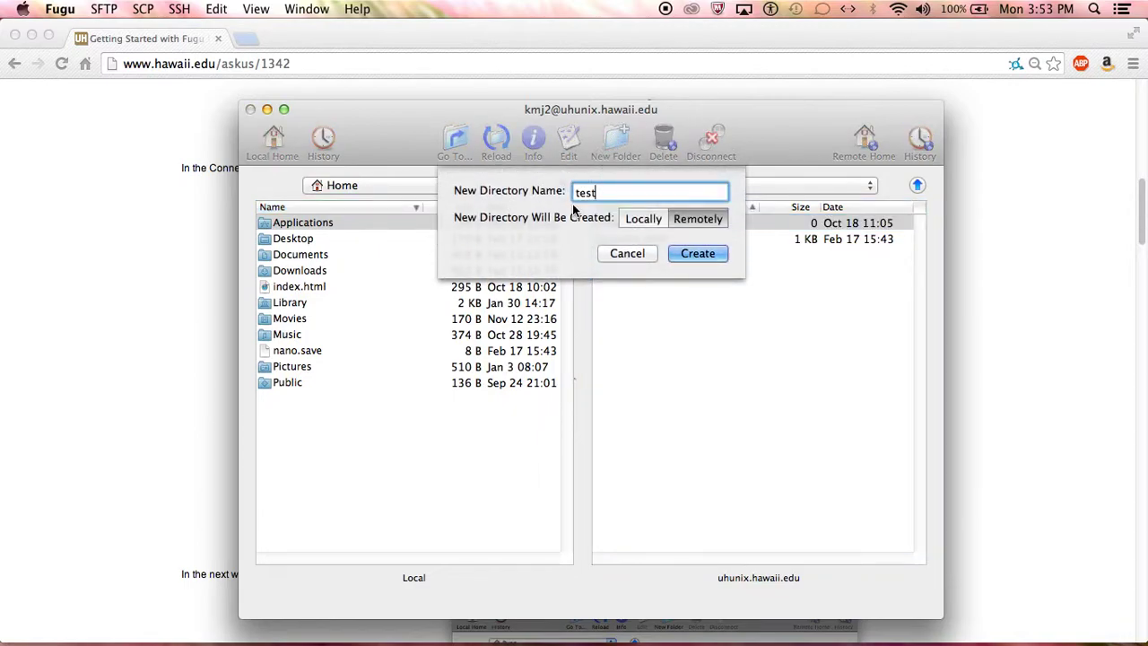
left_click(681, 224)
left_click(626, 220)
key("Return")
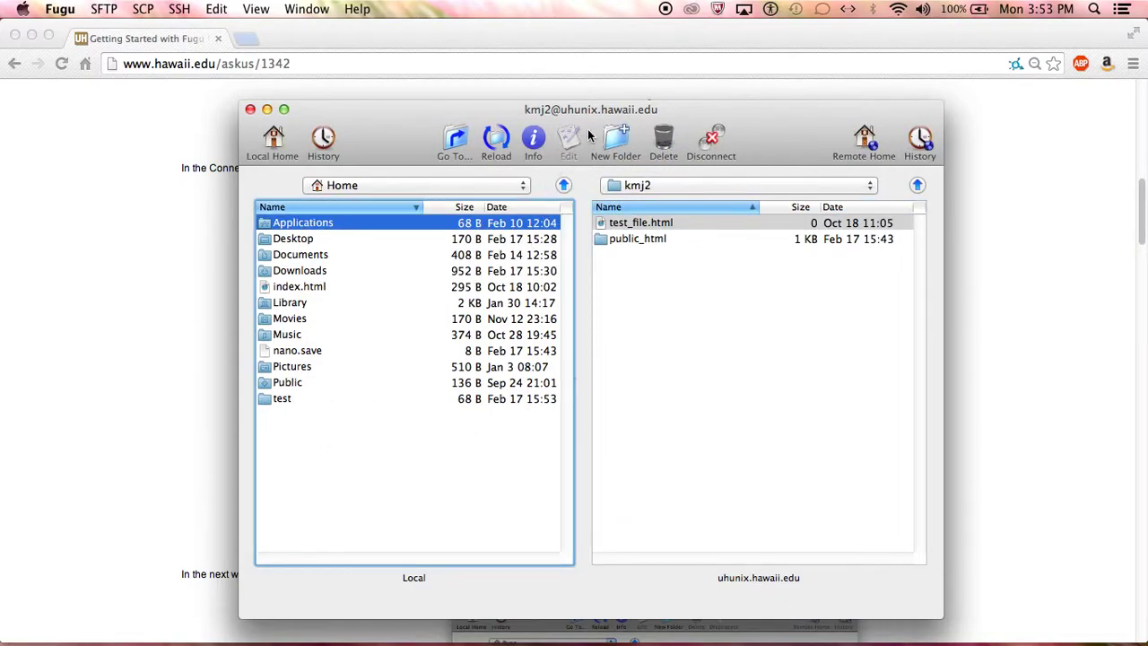
left_click(613, 139)
left_click(696, 221)
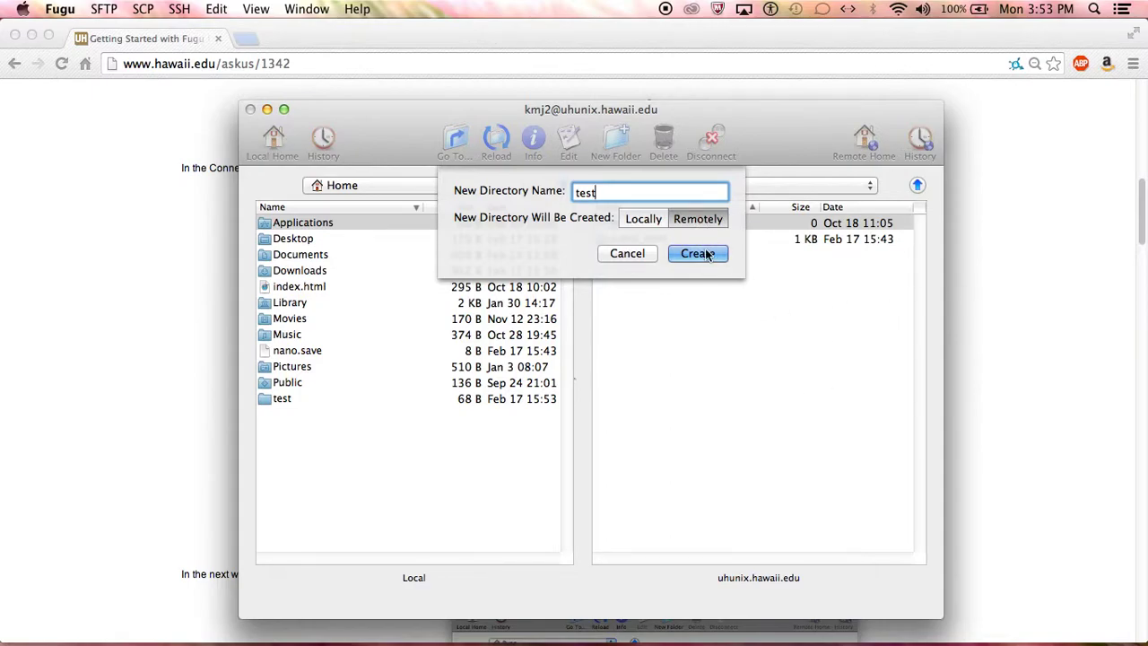
- Create the 'test' folder on the server, dismiss the Go To prompt and reload both listings
left_click(704, 256)
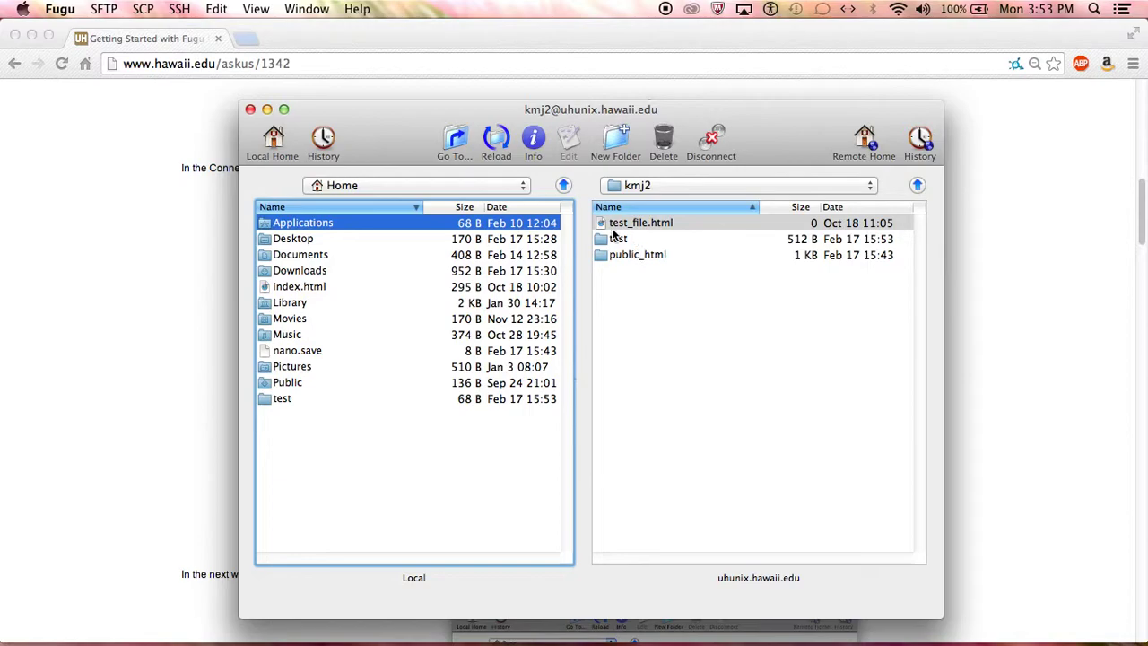
left_click(462, 146)
left_click(731, 192)
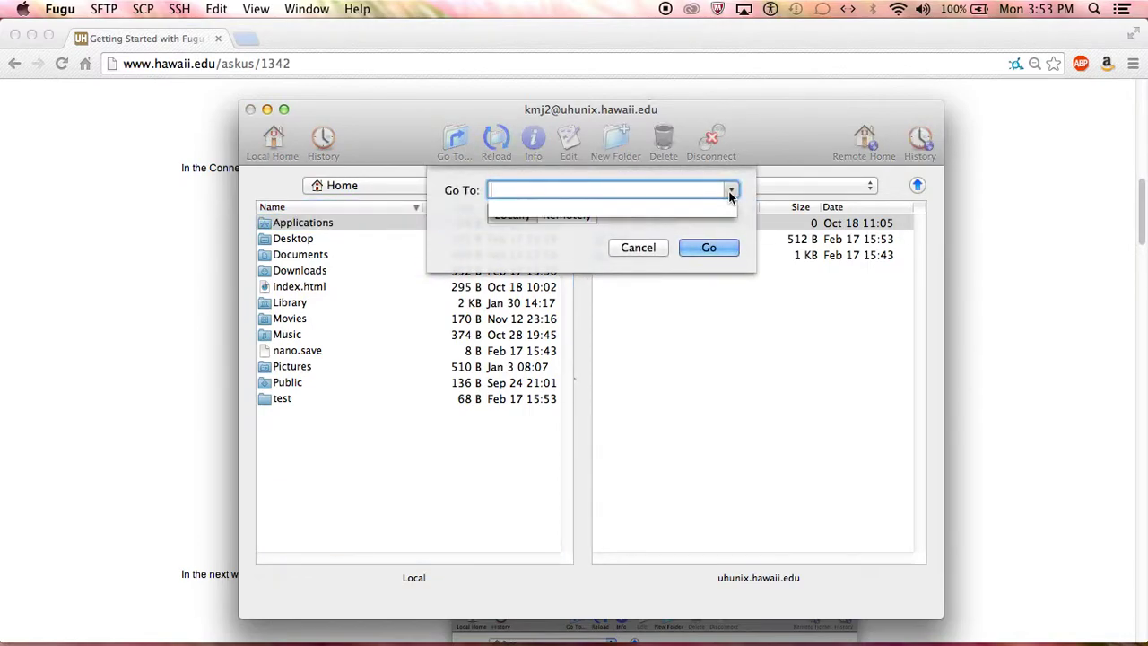
left_click(507, 211)
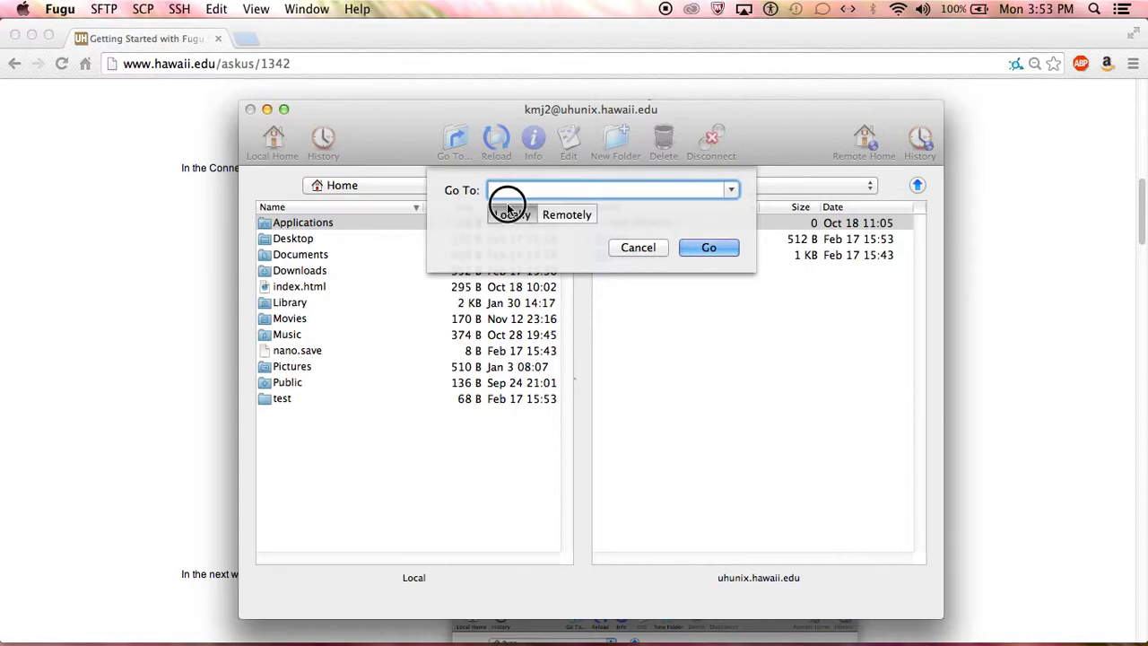
left_click(633, 247)
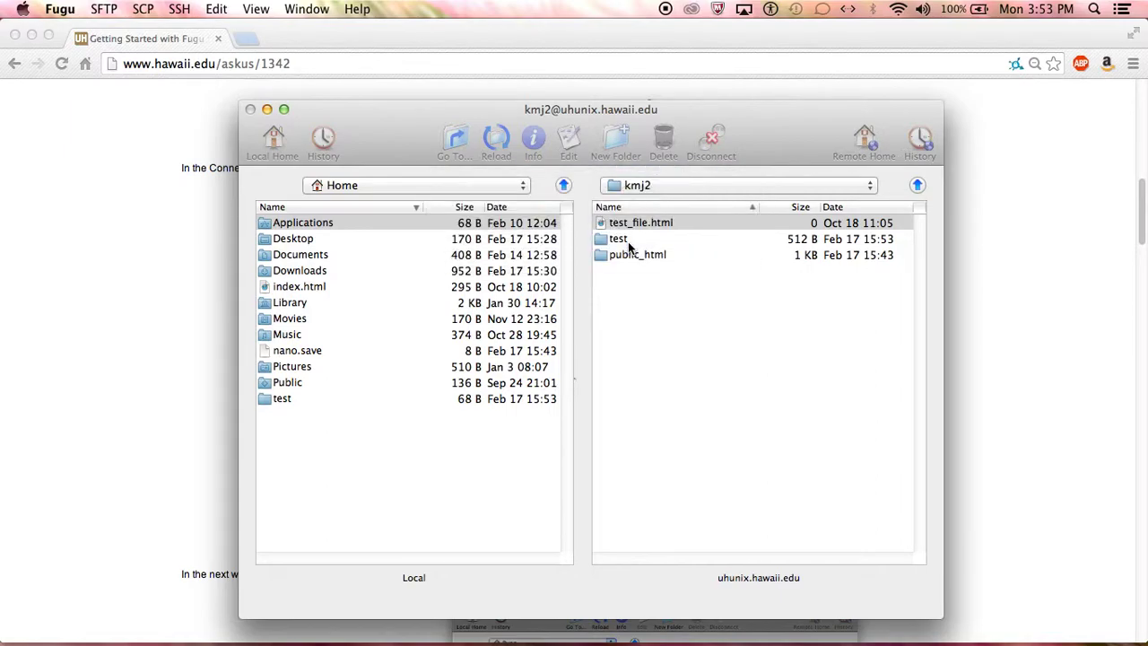
left_click(491, 141)
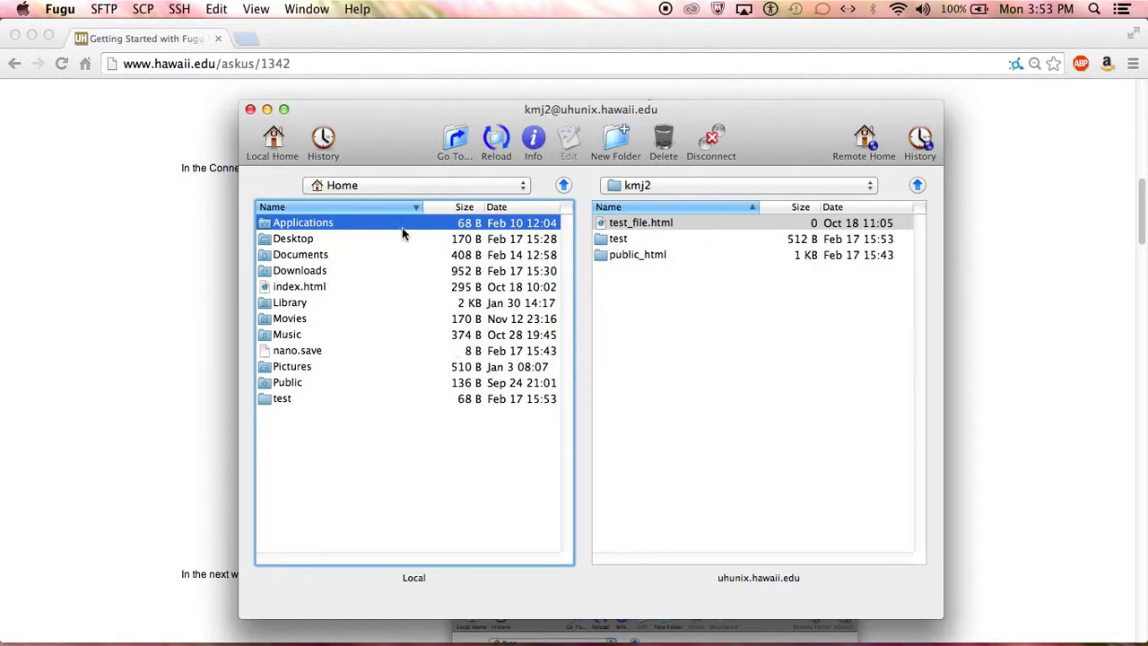
- Sort the local pane by date, size and name, and the server pane by size, date and name
left_click(498, 210)
left_click(465, 210)
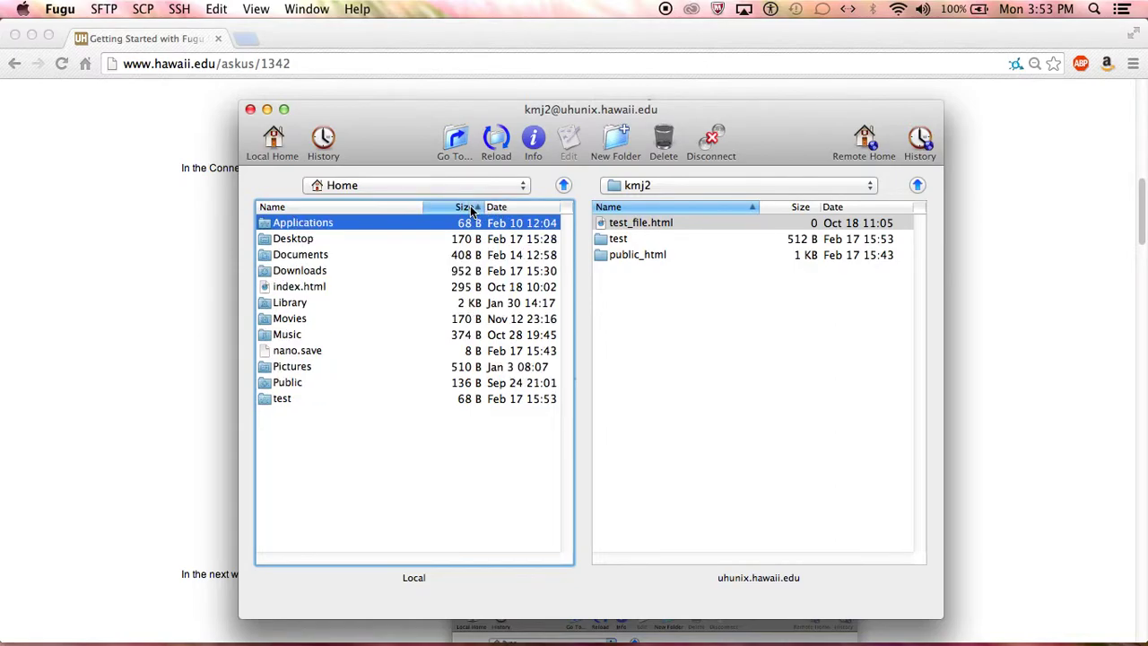
left_click(406, 212)
left_click(527, 212)
left_click(801, 208)
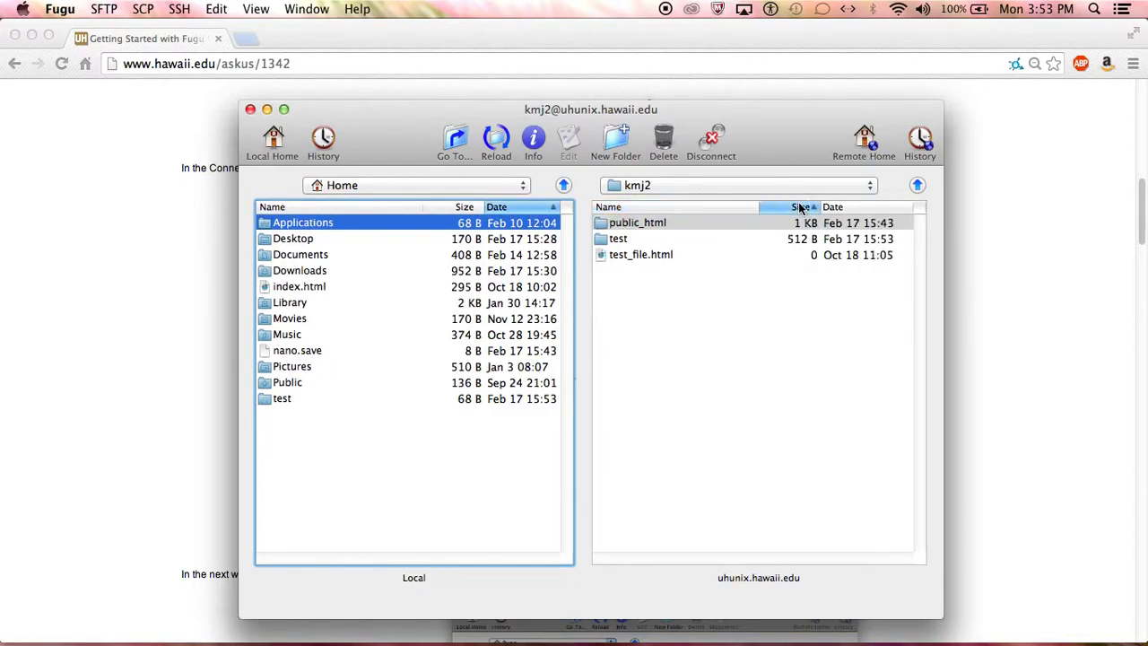
left_click(834, 207)
left_click(680, 208)
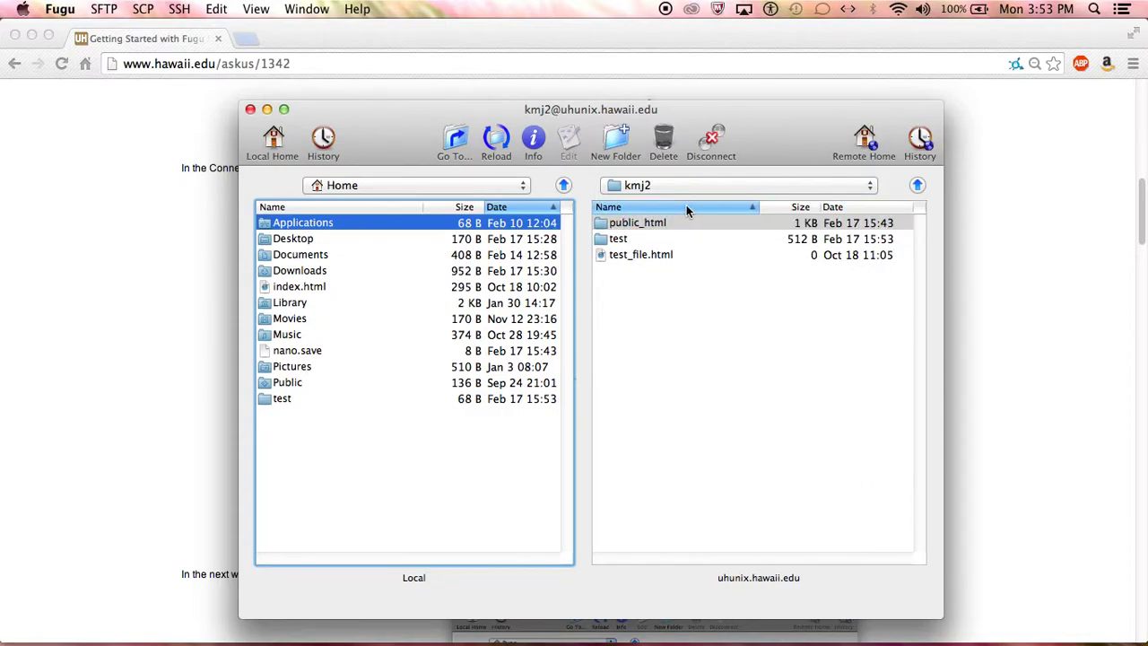
- View and close the Applications folder's details, then select test_file.html on the server
left_click(533, 137)
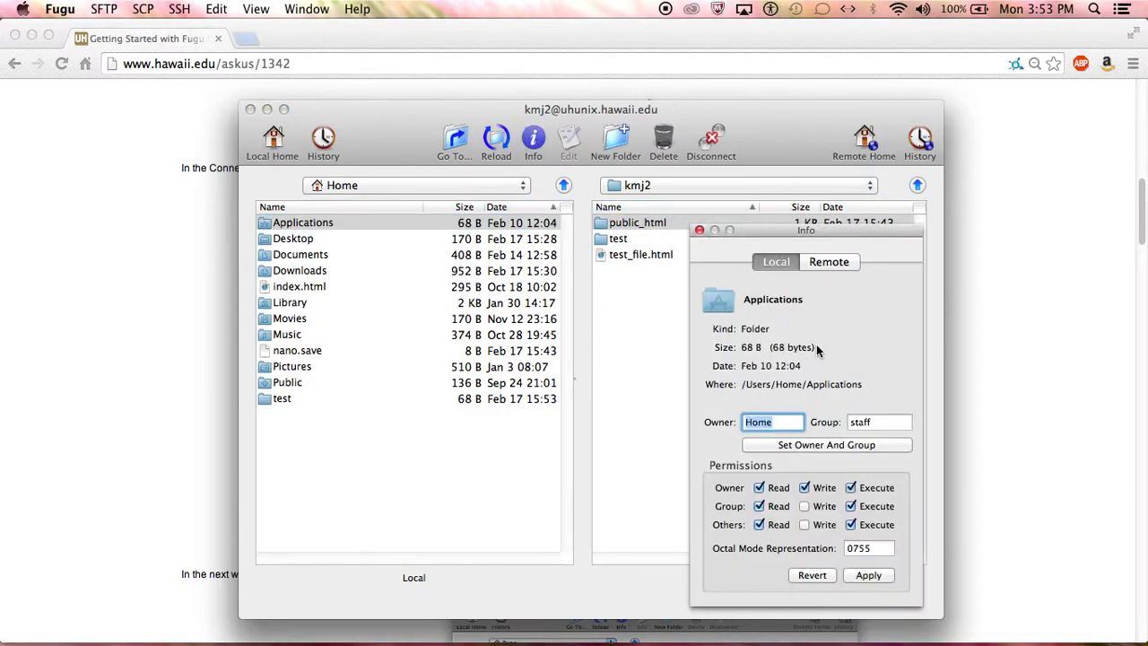
left_click(699, 230)
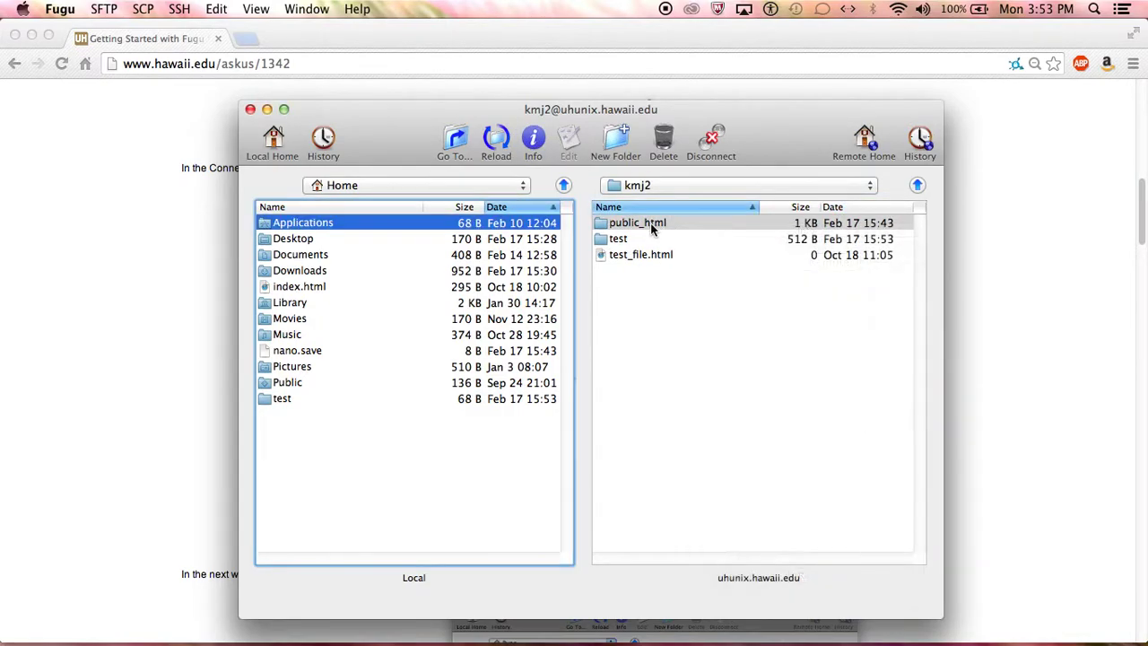
left_click(640, 256)
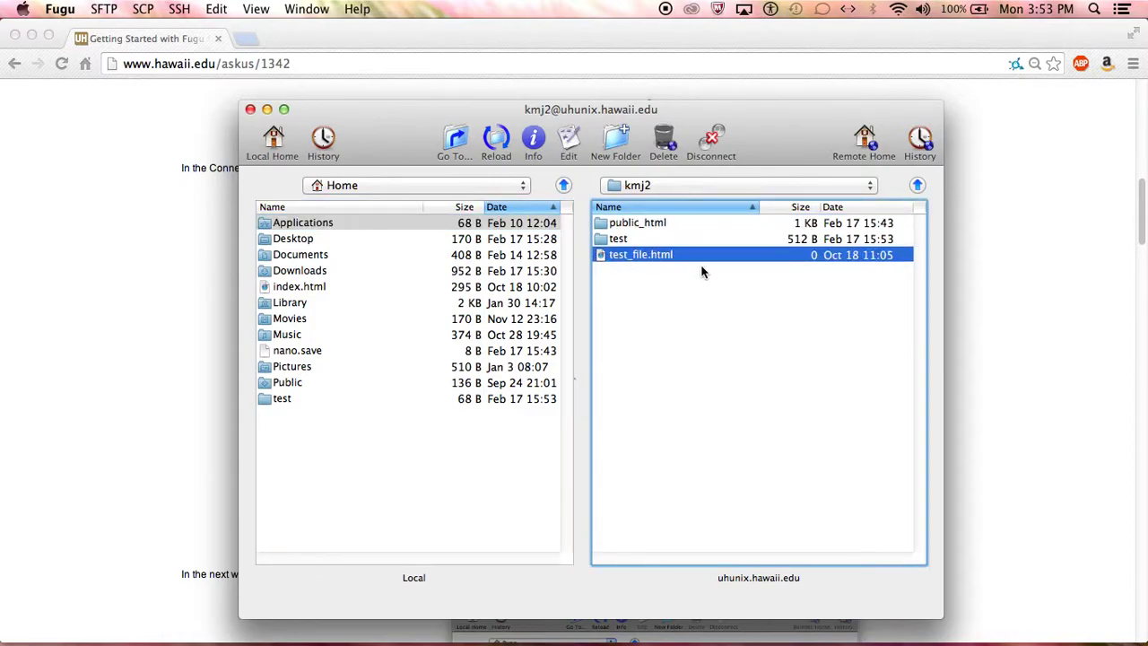
- Open public_html and inspect index.html's server path and 0644 permissions without changing them
double_click(646, 220)
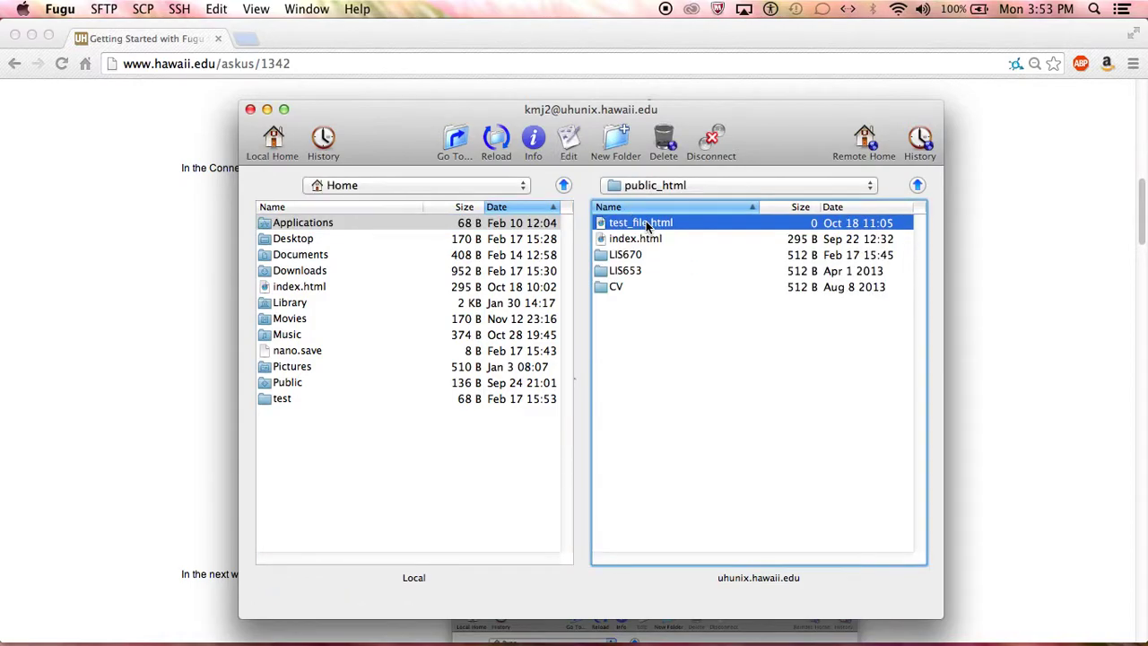
left_click(658, 239)
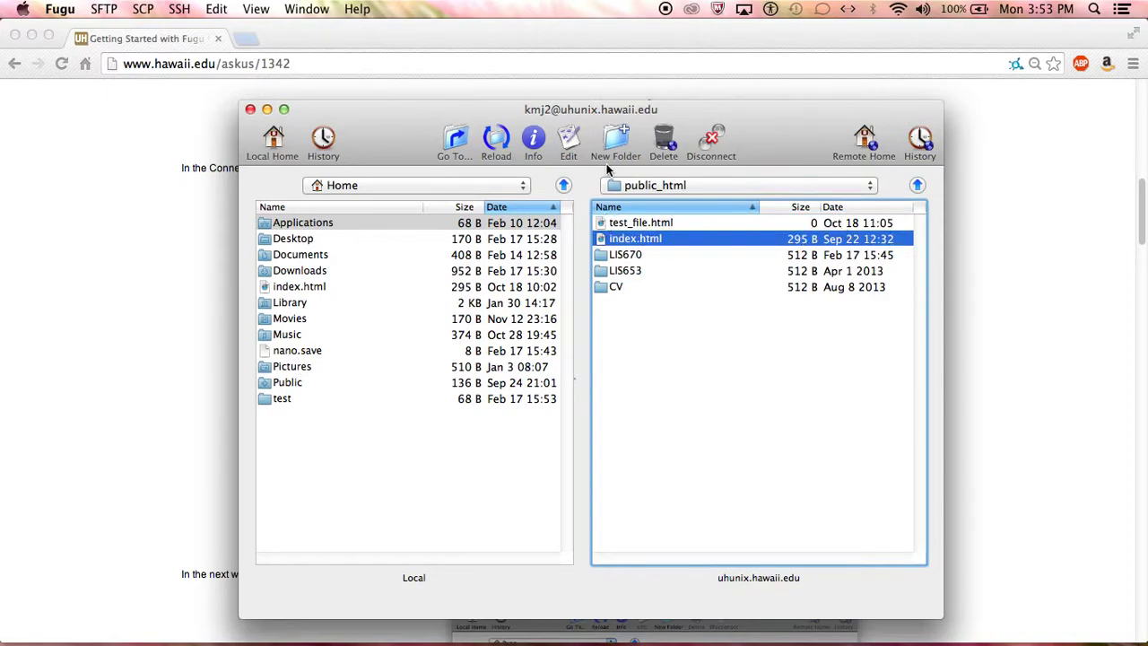
left_click(538, 142)
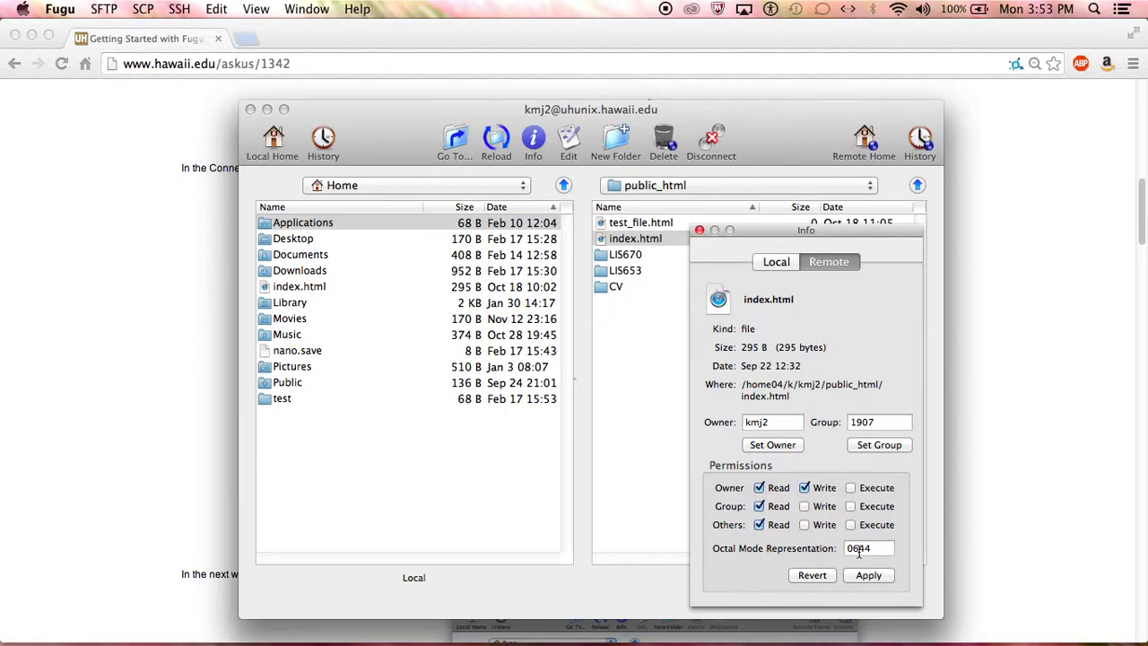
left_click_drag(784, 397, 737, 386)
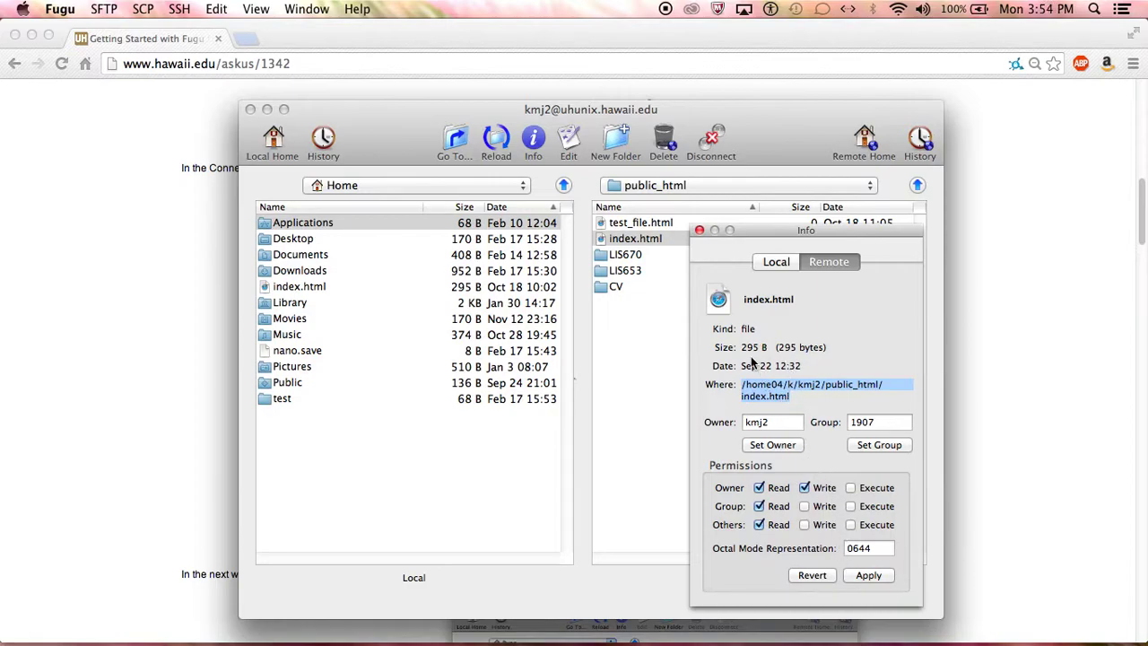
left_click(815, 575)
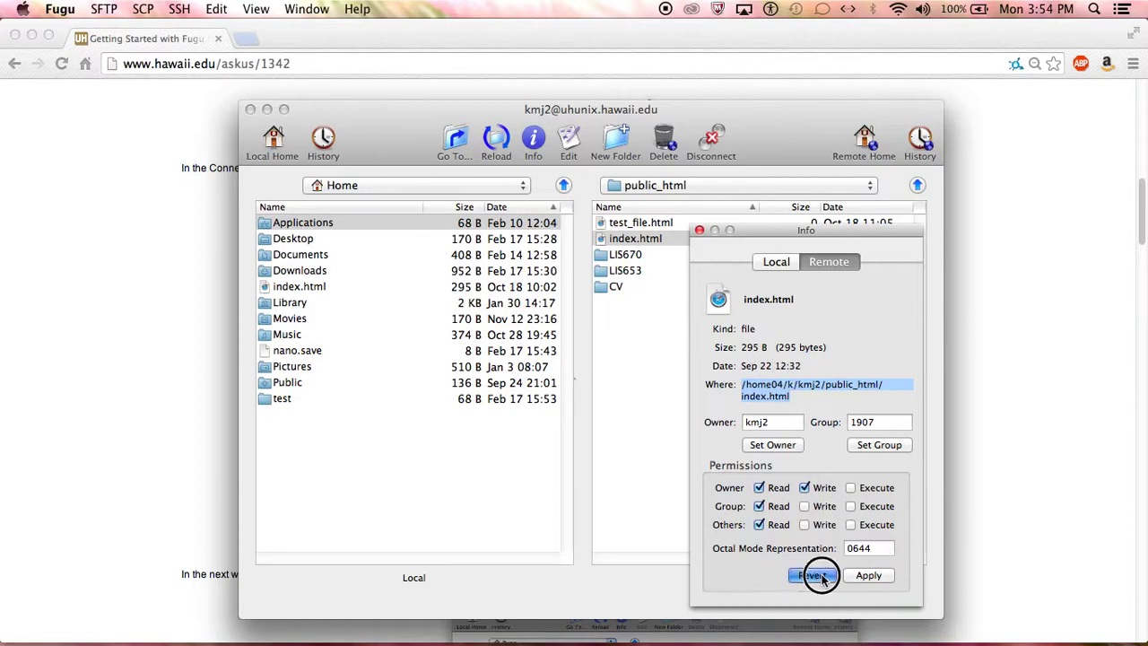
left_click(703, 251)
left_click(699, 231)
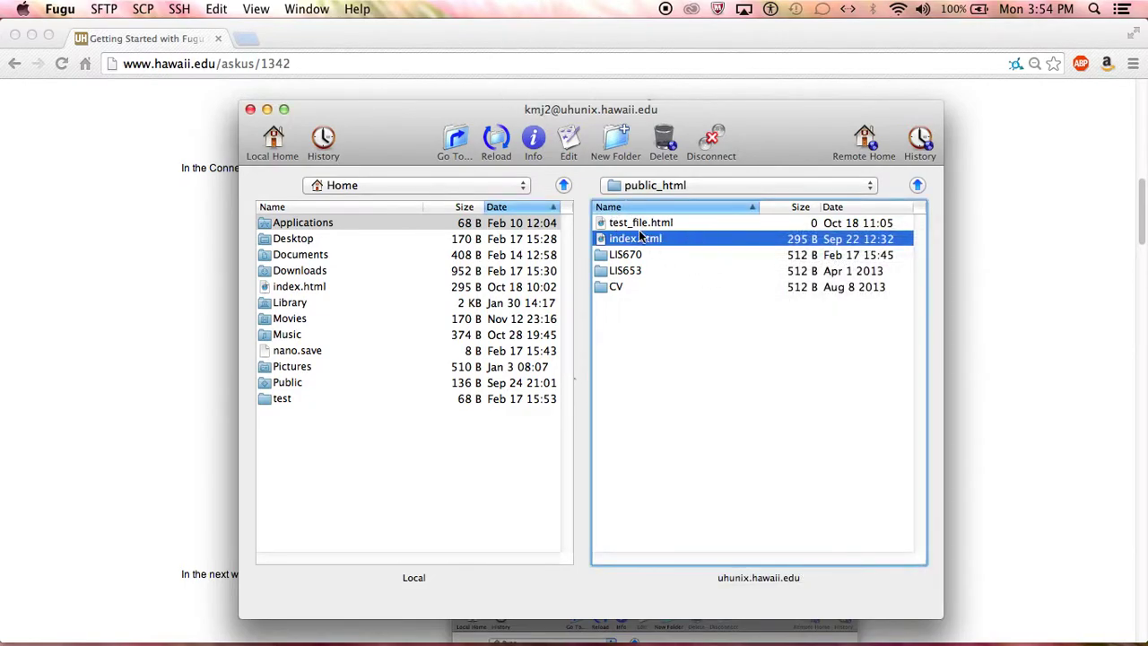
right_click(638, 241)
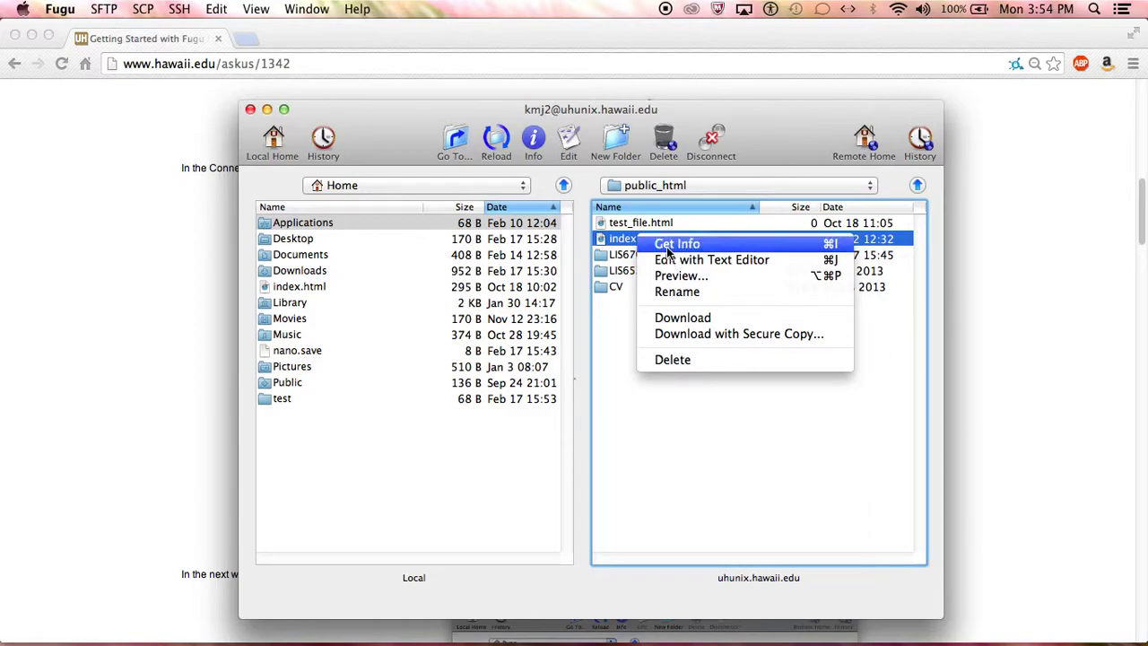
left_click(677, 253)
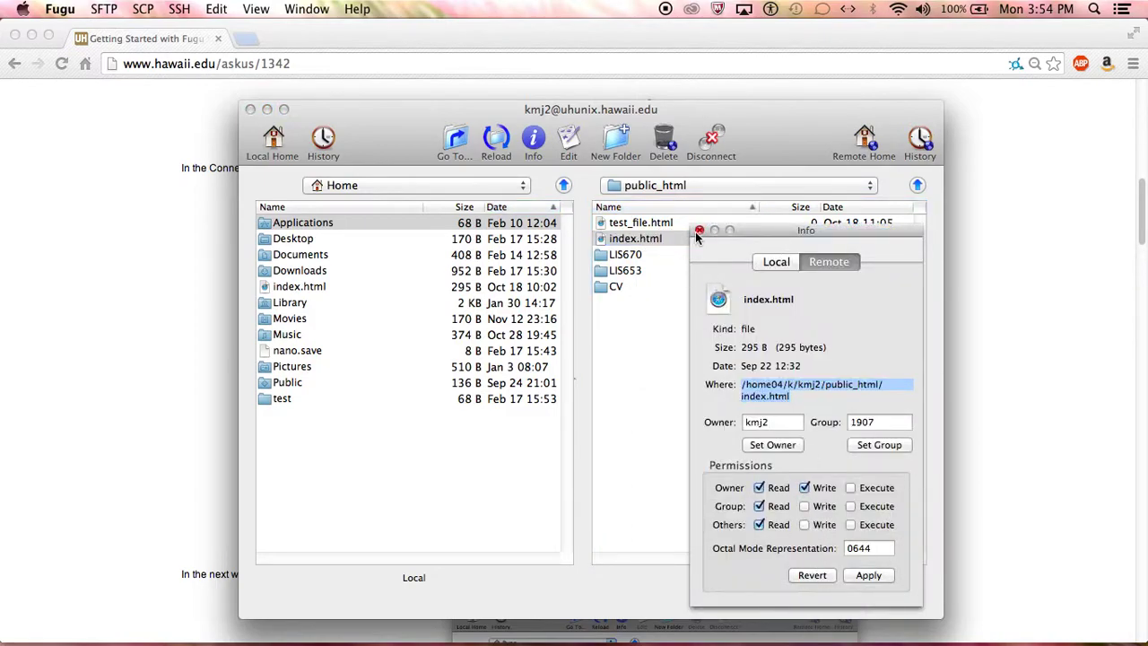
left_click(699, 231)
right_click(655, 238)
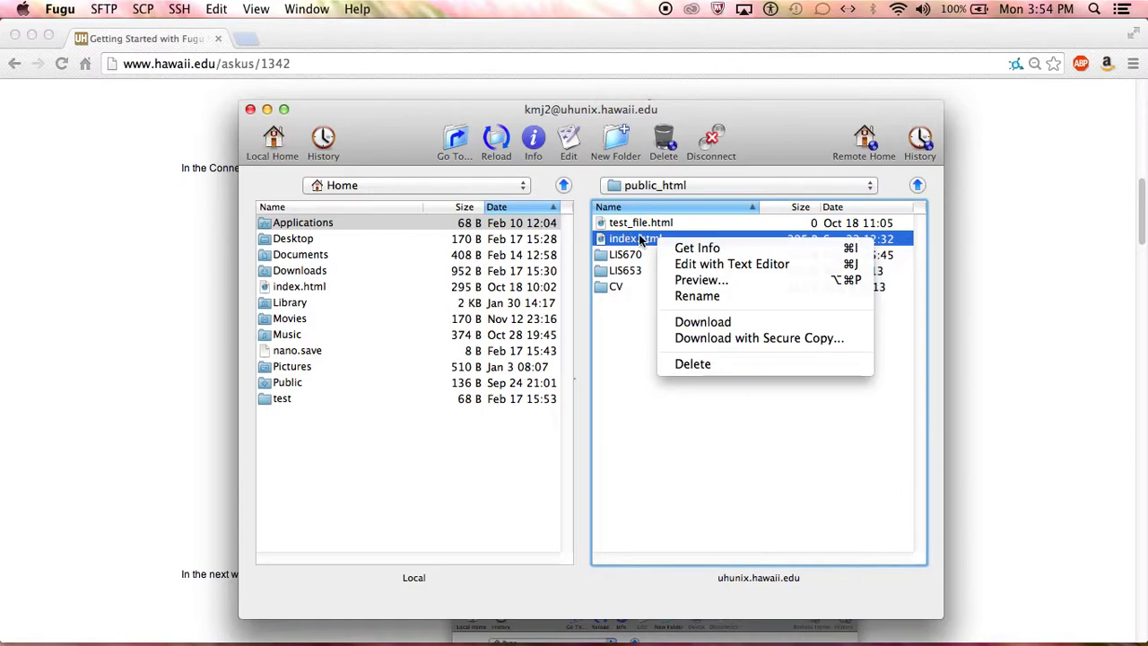
left_click(634, 284)
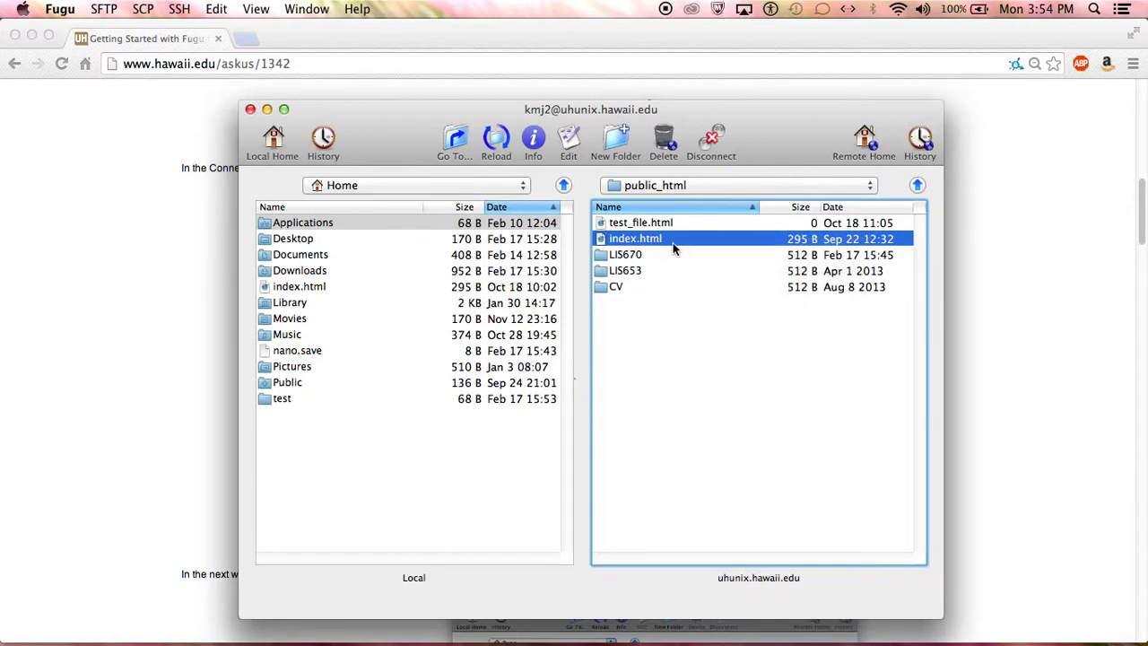
key("Up")
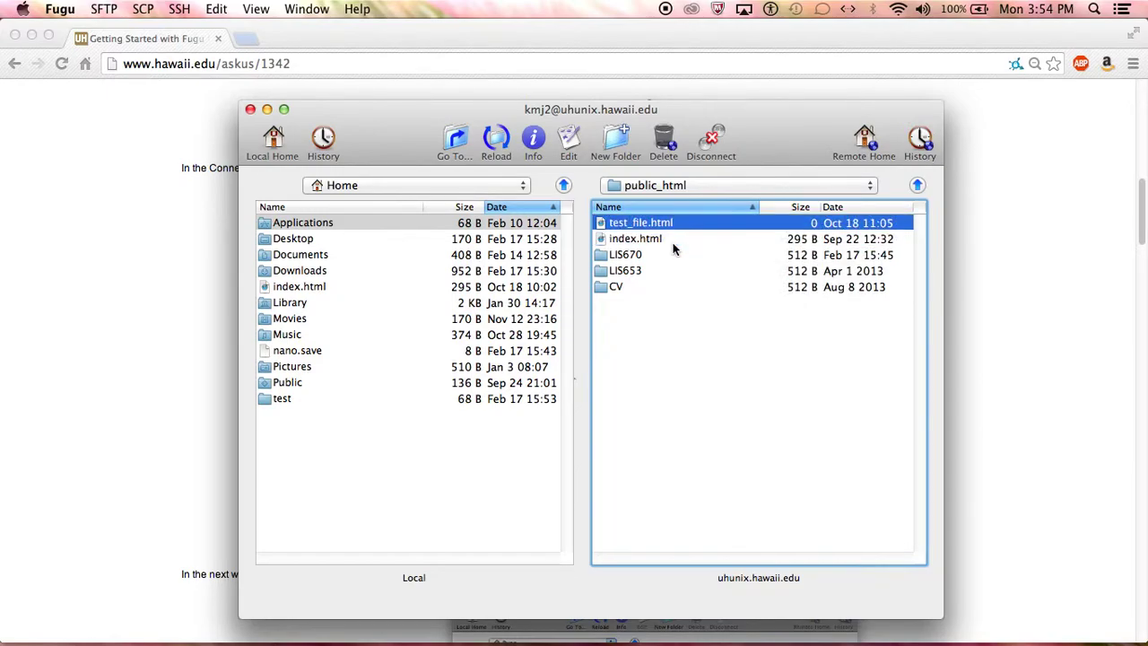
key("super+BackSpace")
left_click(674, 250)
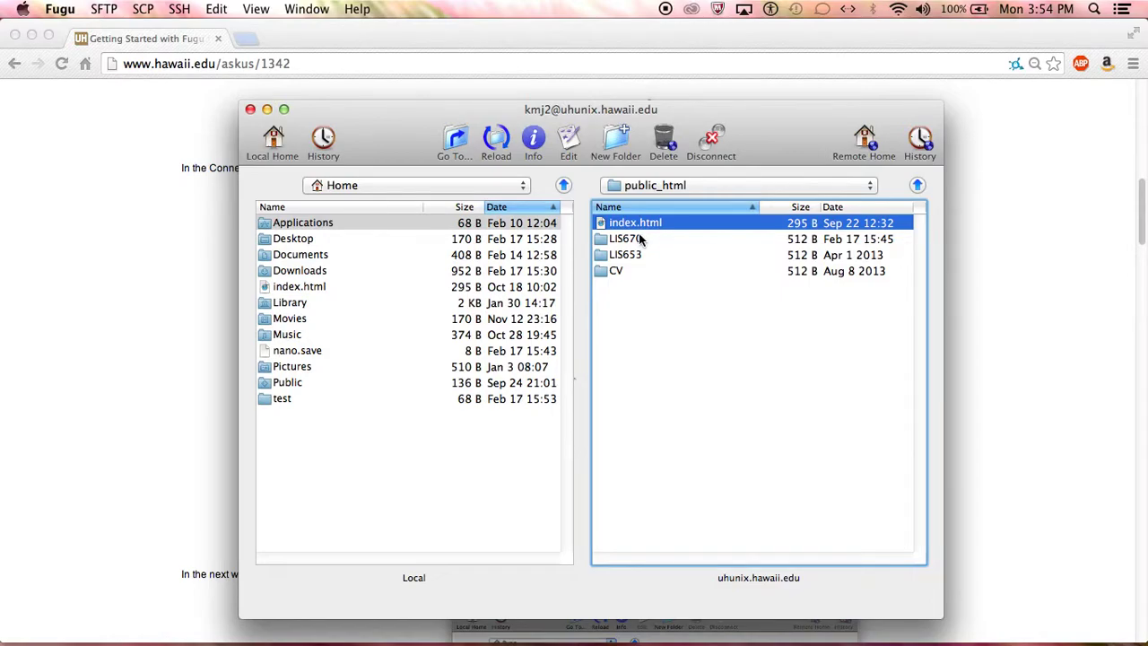
left_click(638, 235)
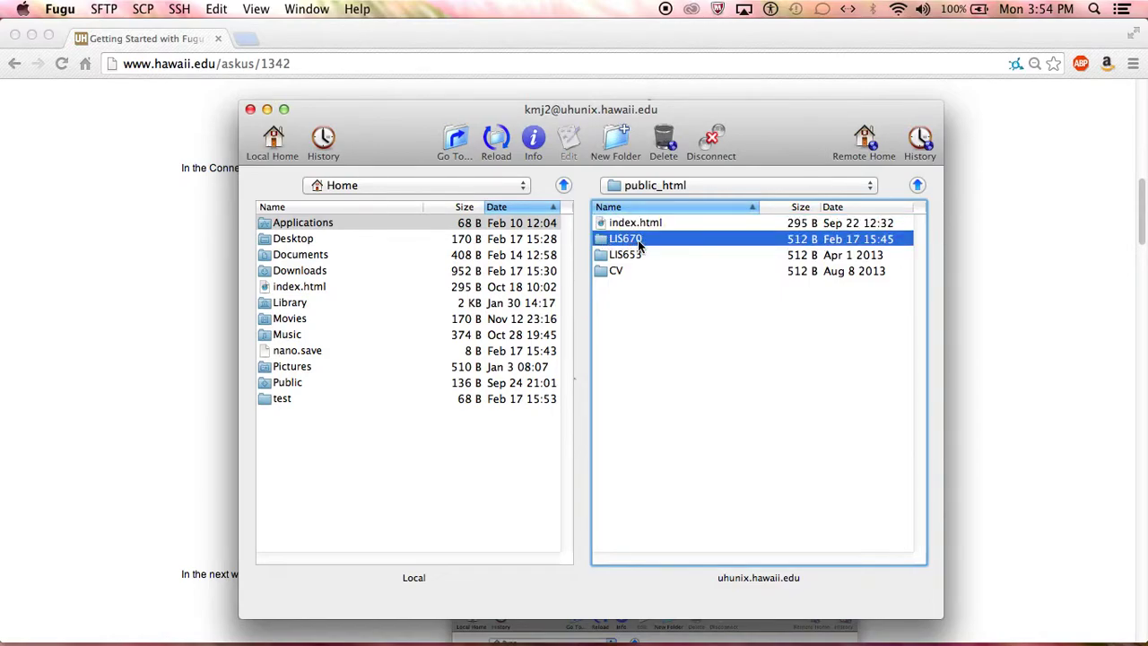
double_click(637, 240)
left_click(635, 225)
double_click(635, 224)
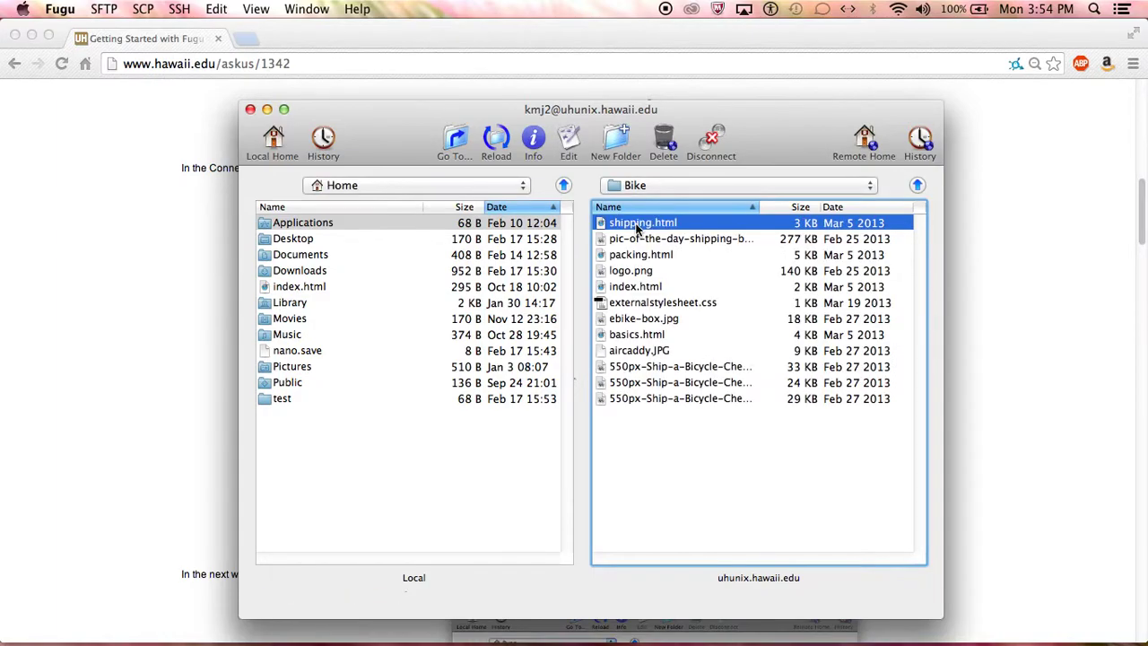
left_click(916, 186)
left_click(919, 188)
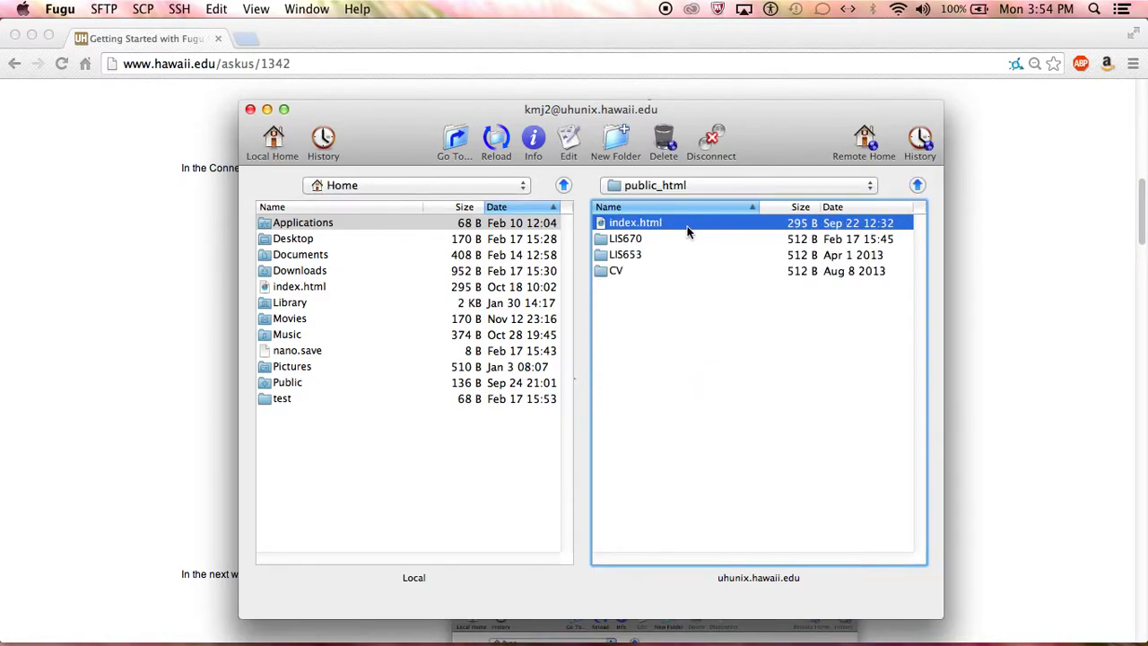
left_click(638, 240)
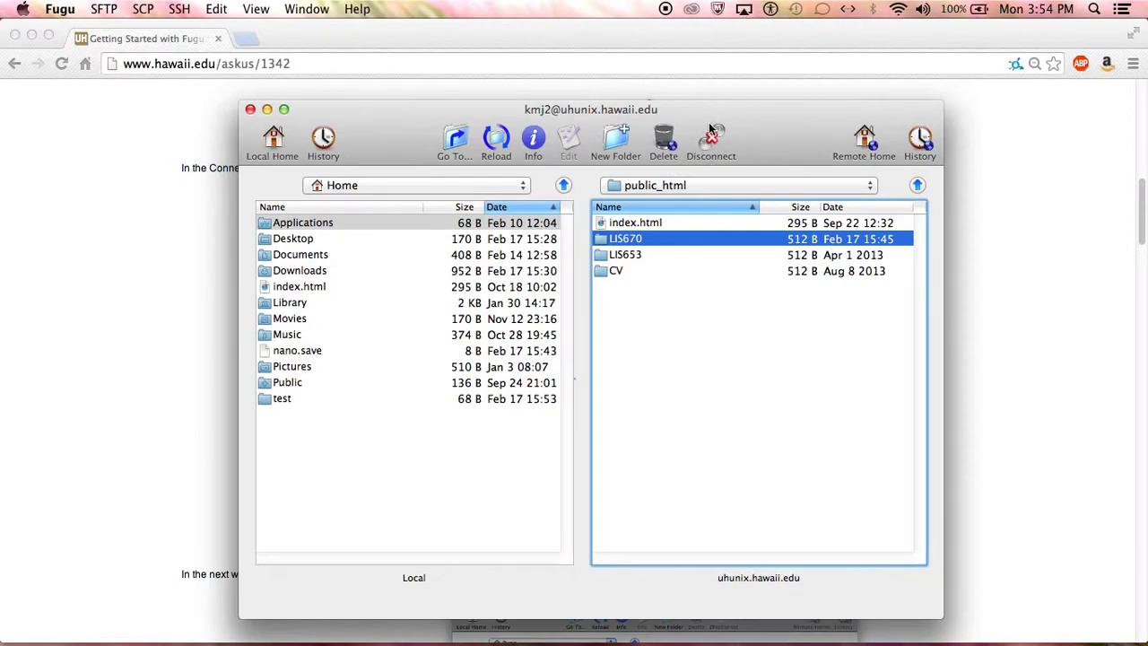
- Drag the local index.html into the server's CV folder, then return up to public_html
left_click(436, 417)
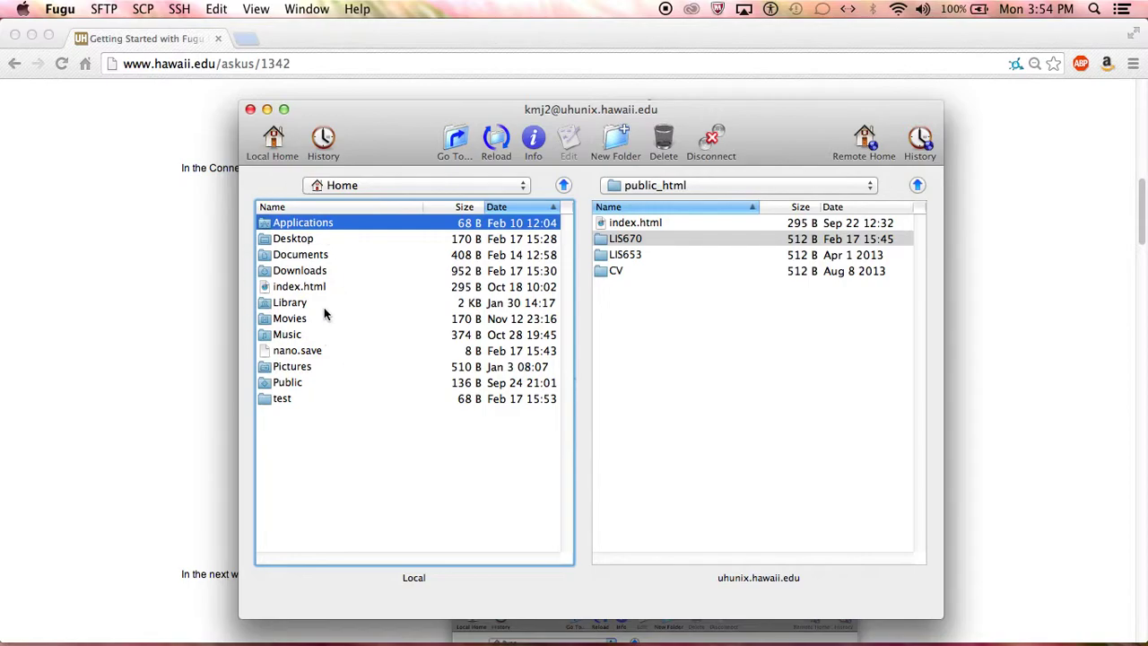
left_click(314, 289)
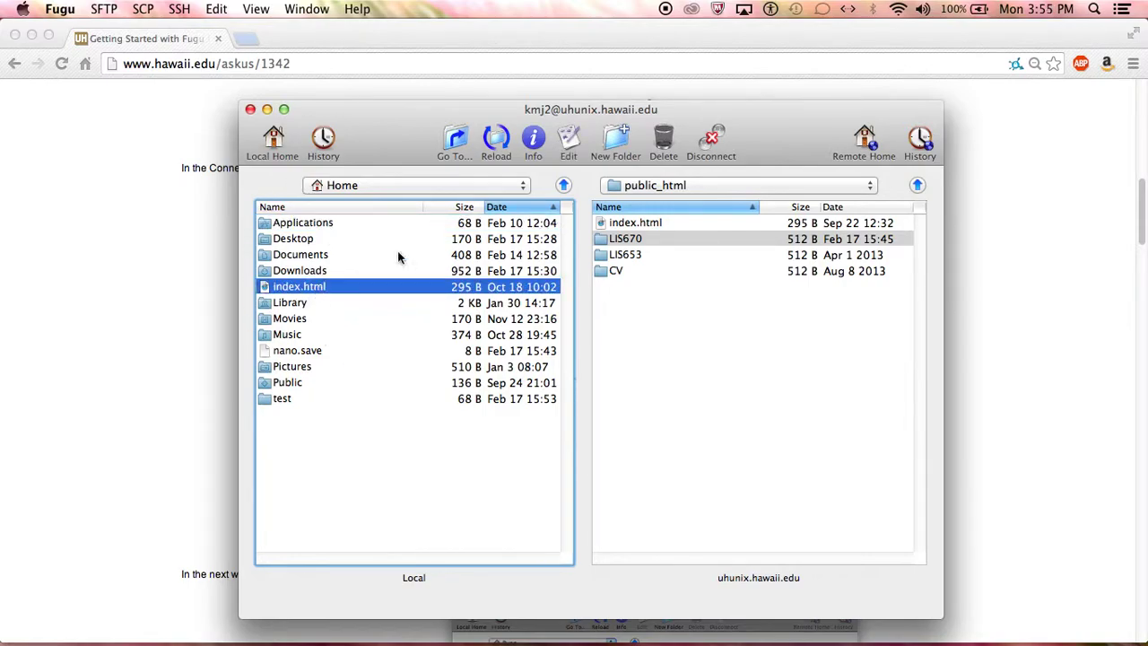
double_click(610, 271)
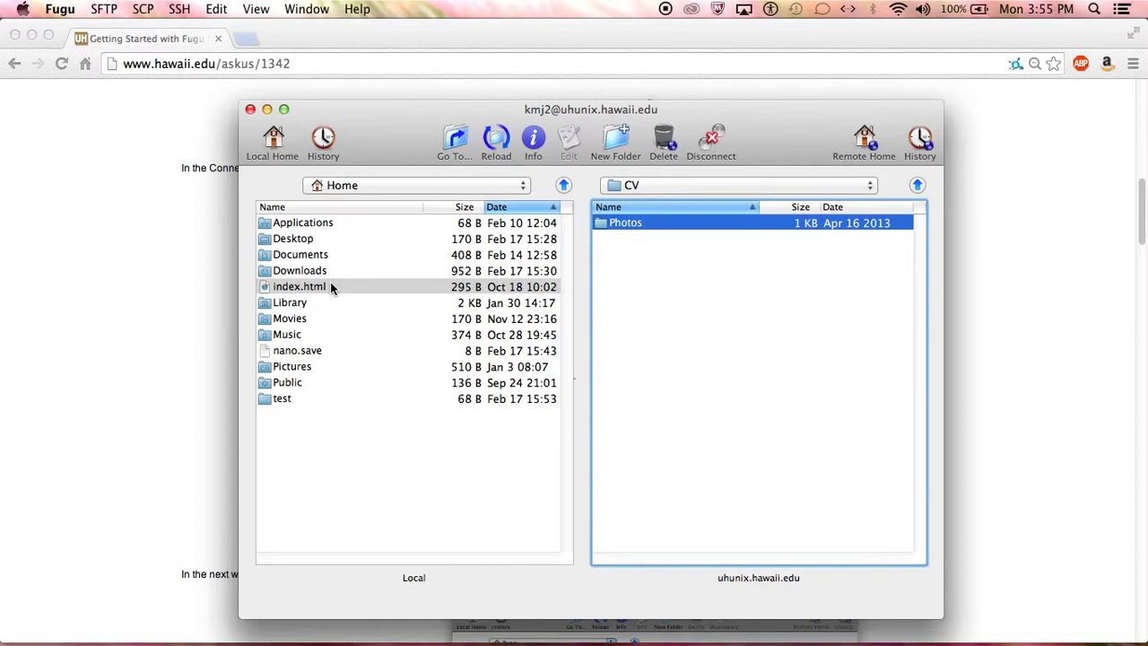
left_click(307, 287)
left_click_drag(283, 294, 685, 286)
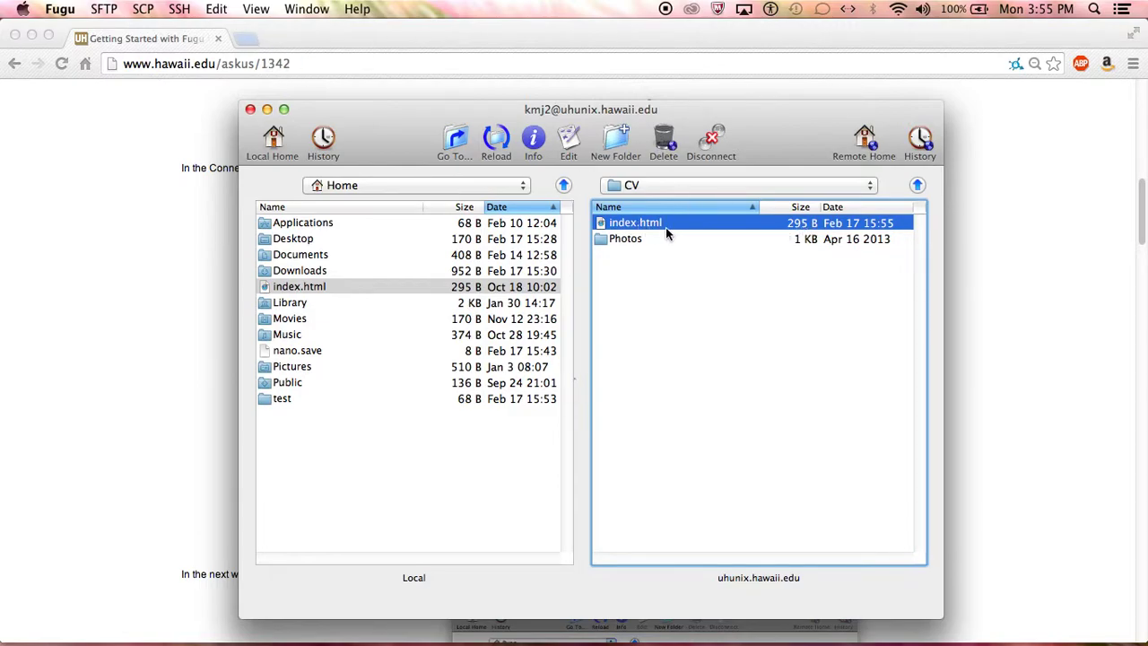
left_click(916, 185)
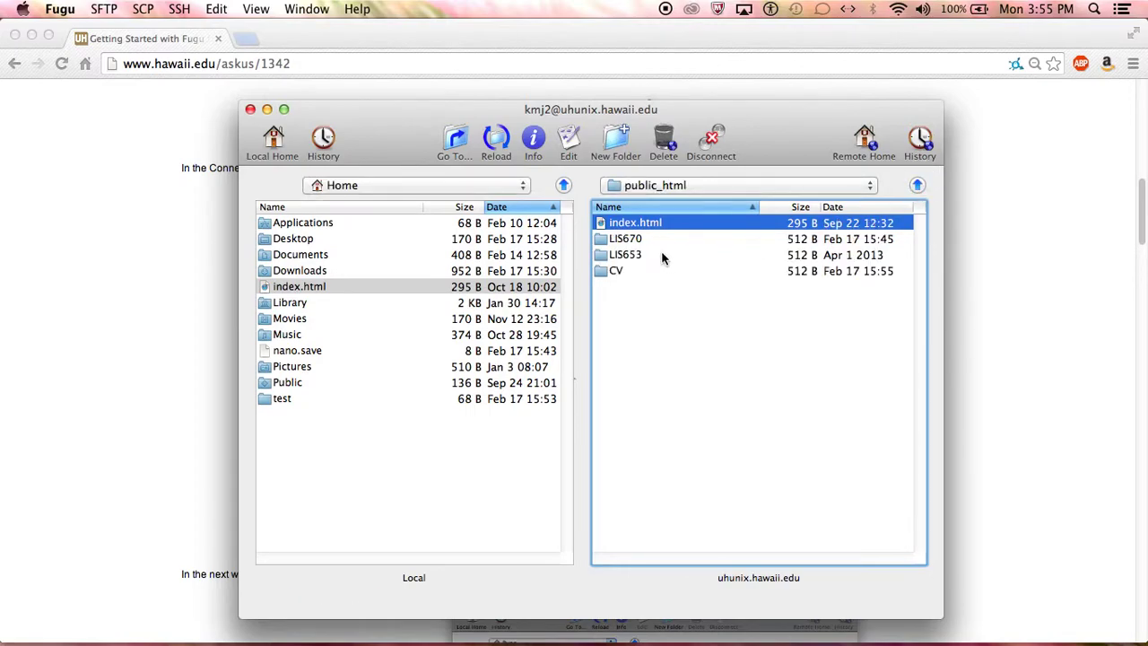
- Navigate on the server to public_html > LIS653 > SP13 > DA
left_click(918, 186)
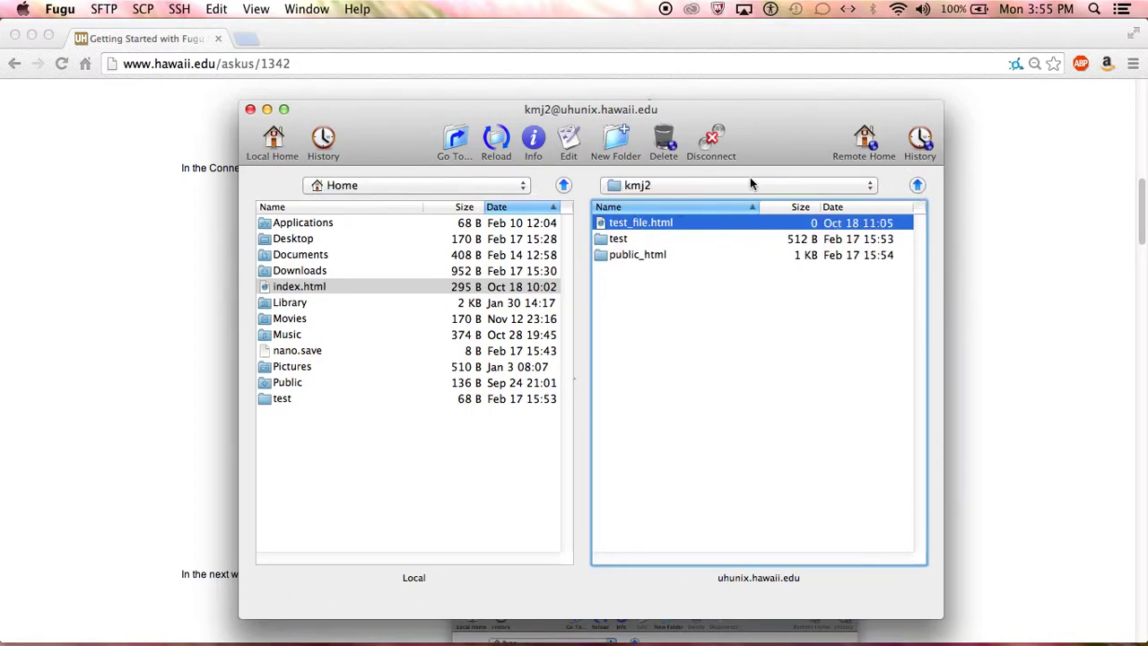
double_click(660, 257)
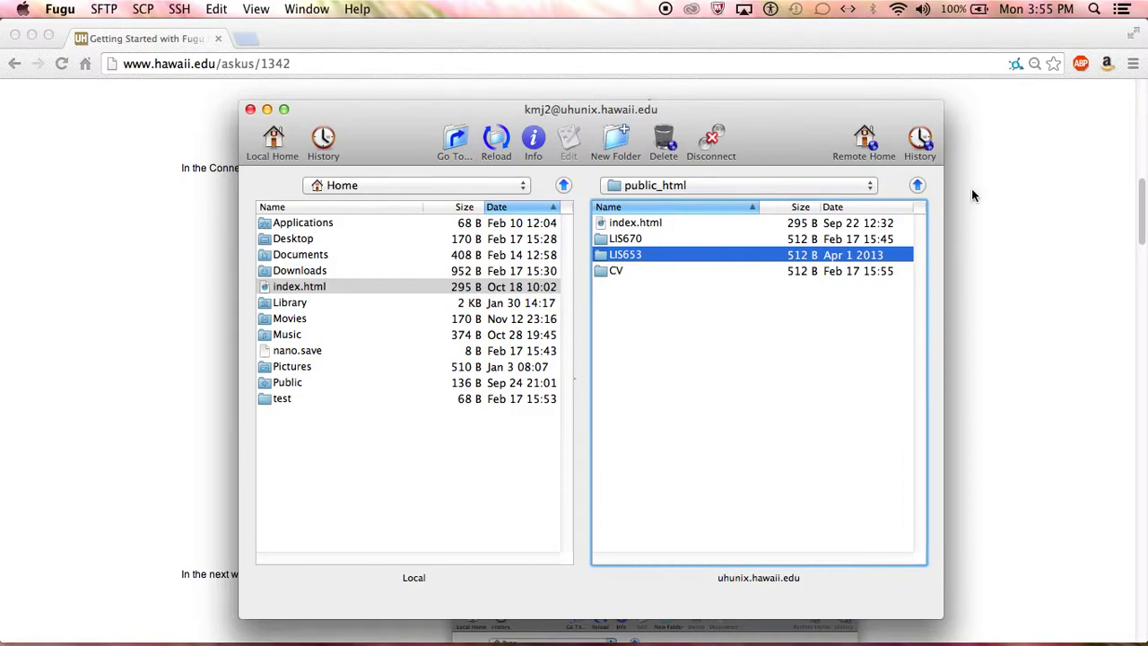
left_click(917, 184)
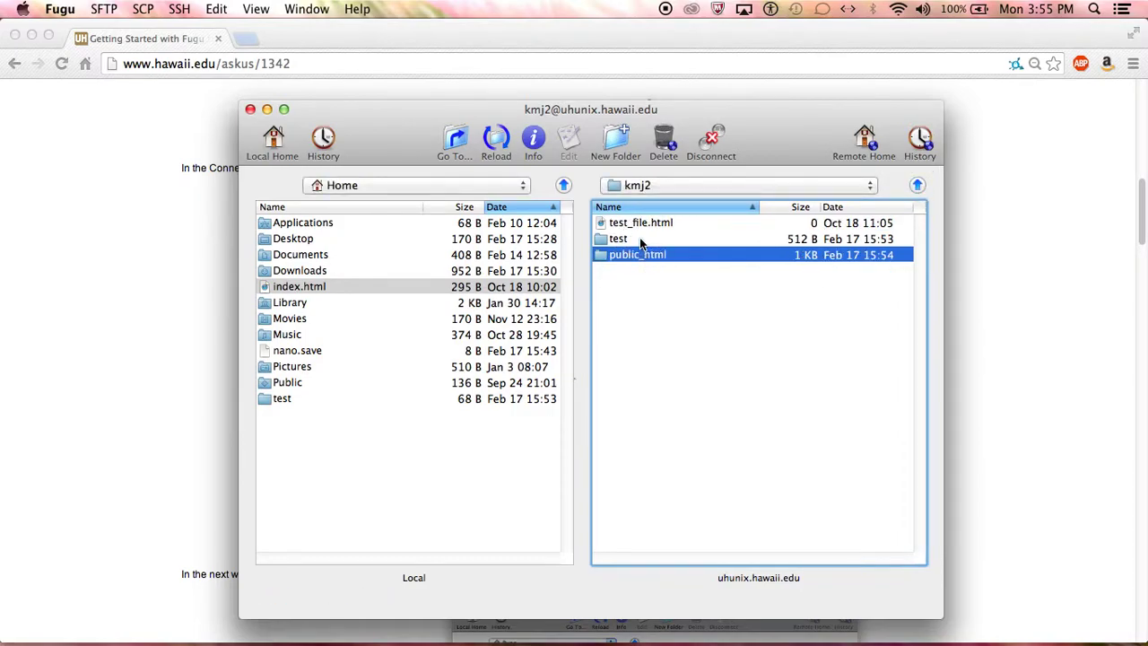
left_click(639, 238)
left_click(648, 256)
double_click(646, 257)
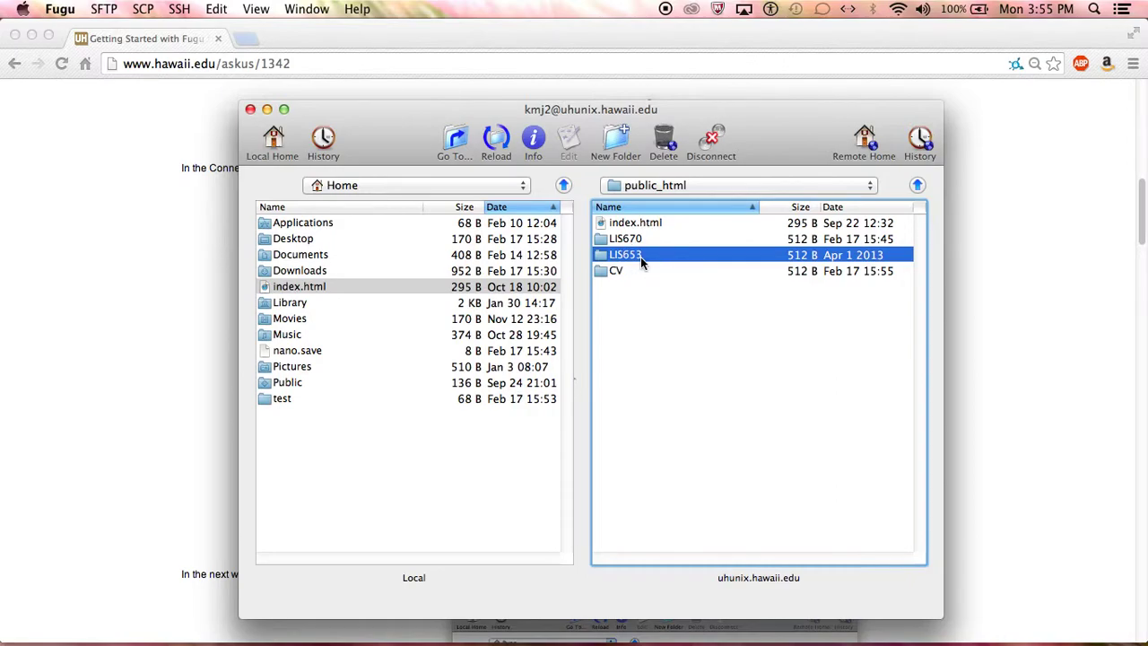
double_click(640, 257)
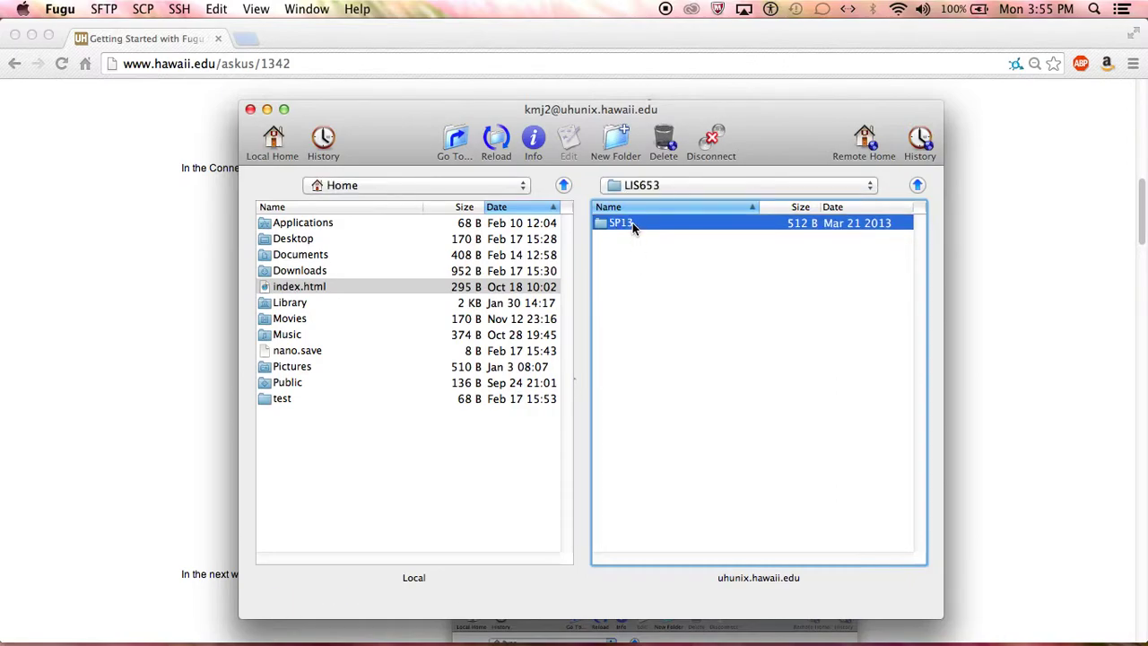
double_click(633, 223)
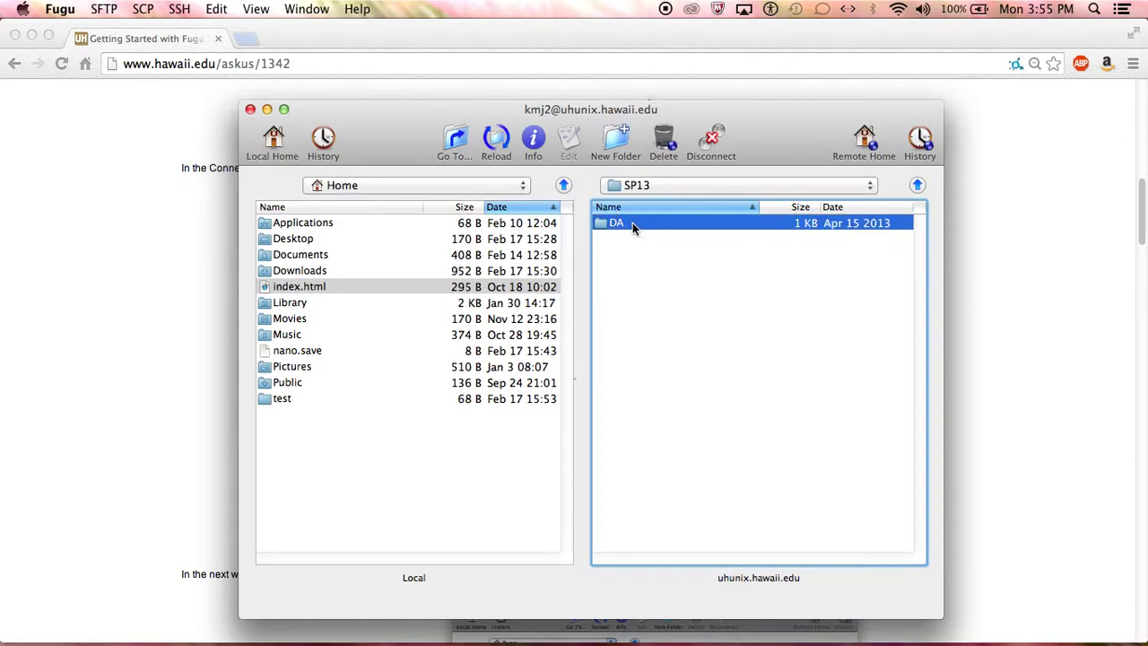
double_click(632, 223)
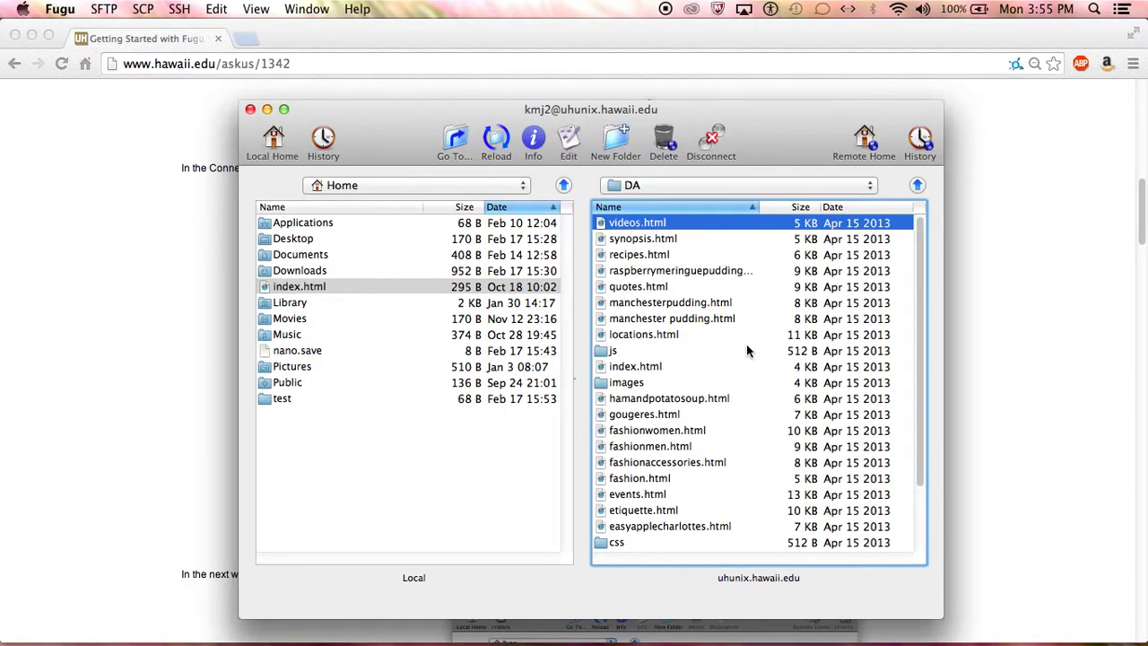
- Get Info on the DA folder's index.html and copy the path LIS653/SP13/DA/index.html
scroll(751, 363, "down", 1)
left_click(635, 354)
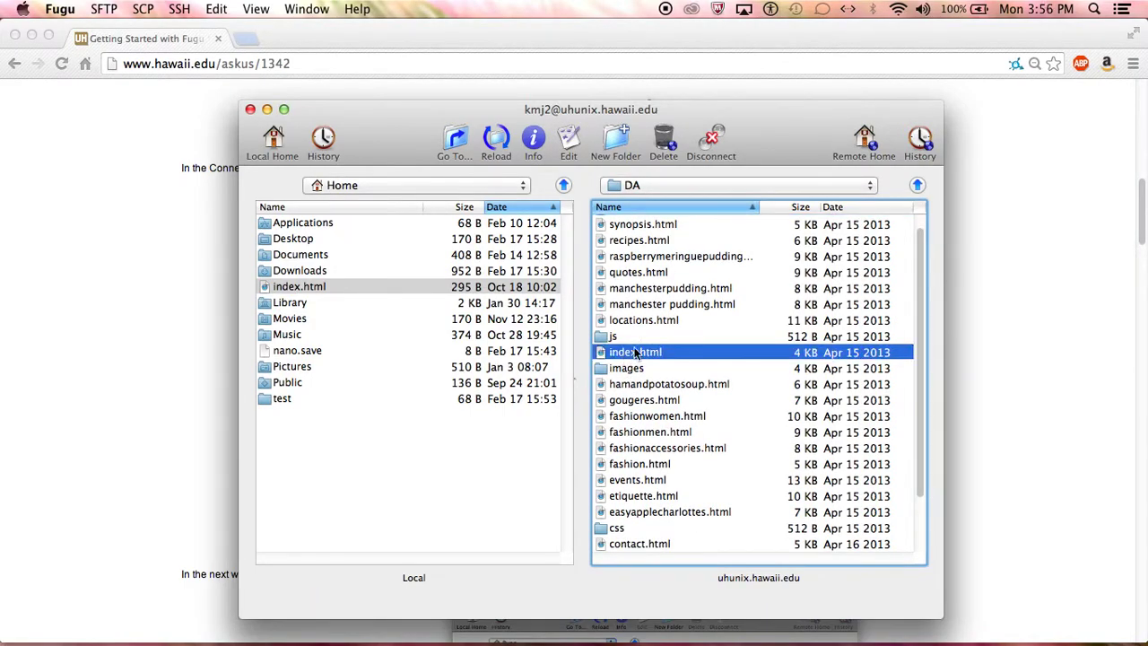
right_click(677, 356)
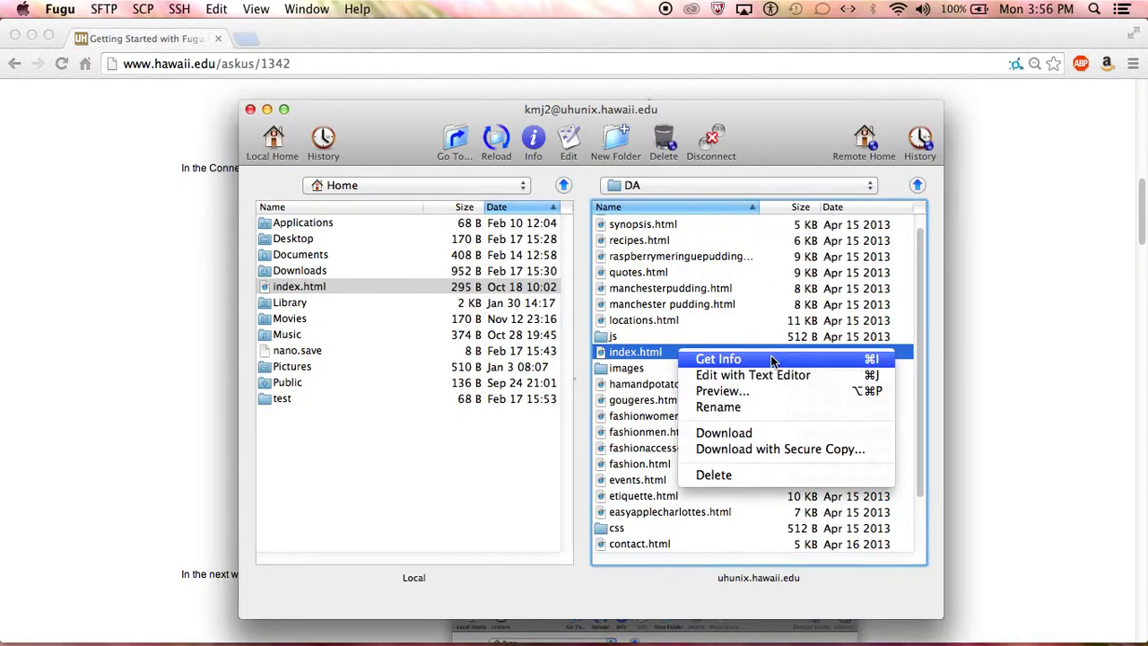
left_click(718, 358)
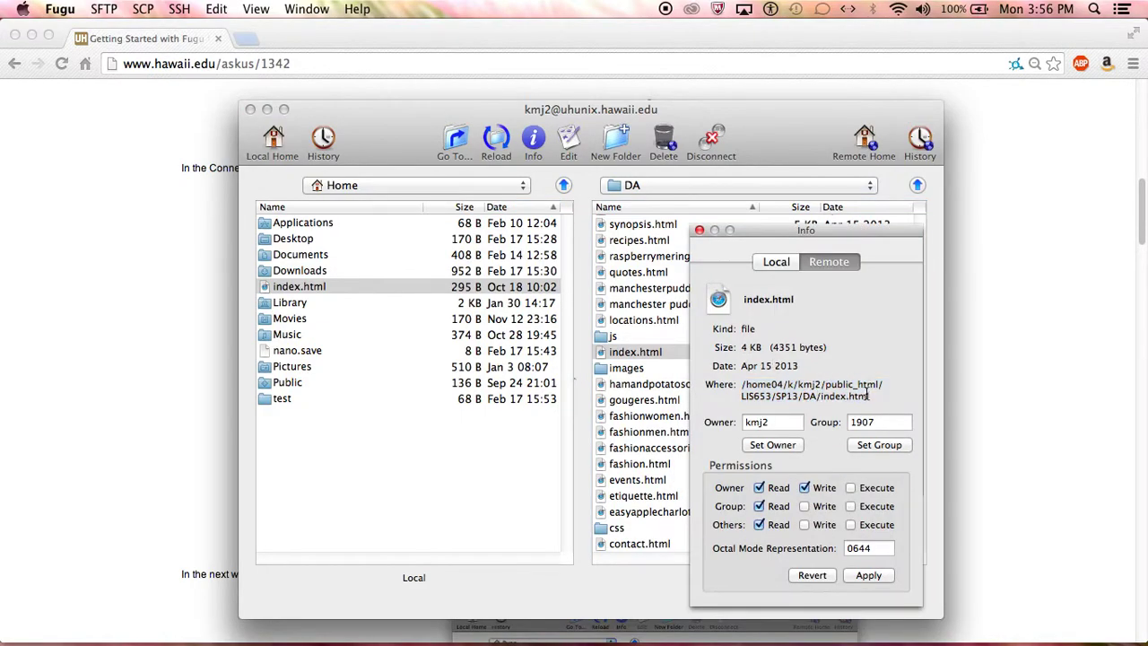
left_click_drag(868, 395, 741, 398)
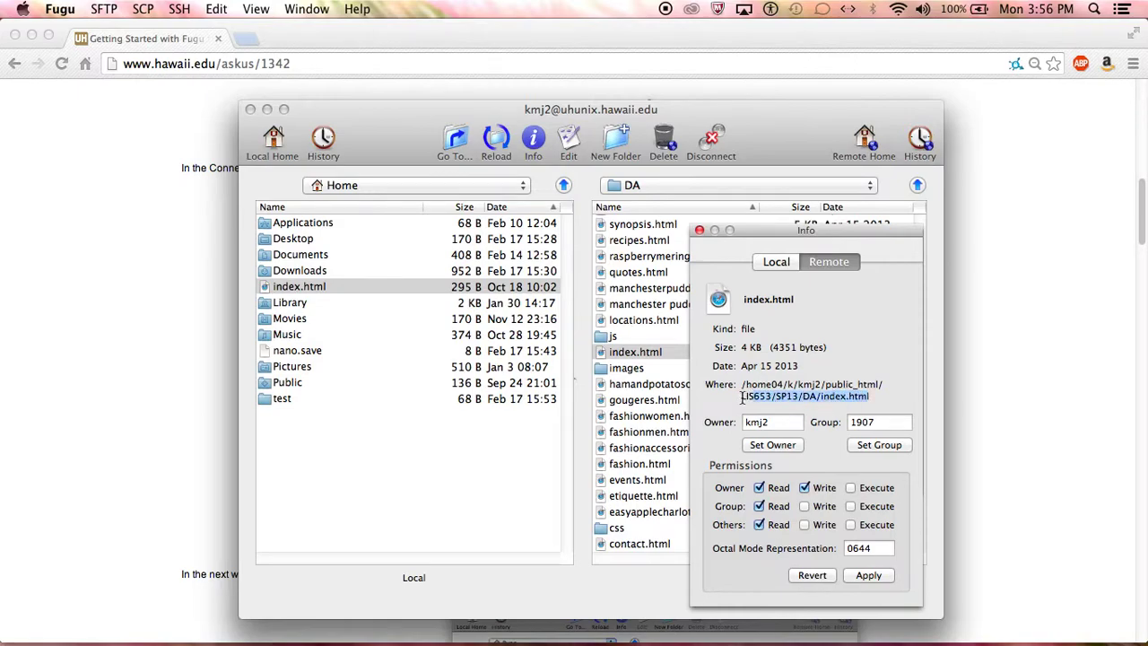
right_click(852, 405)
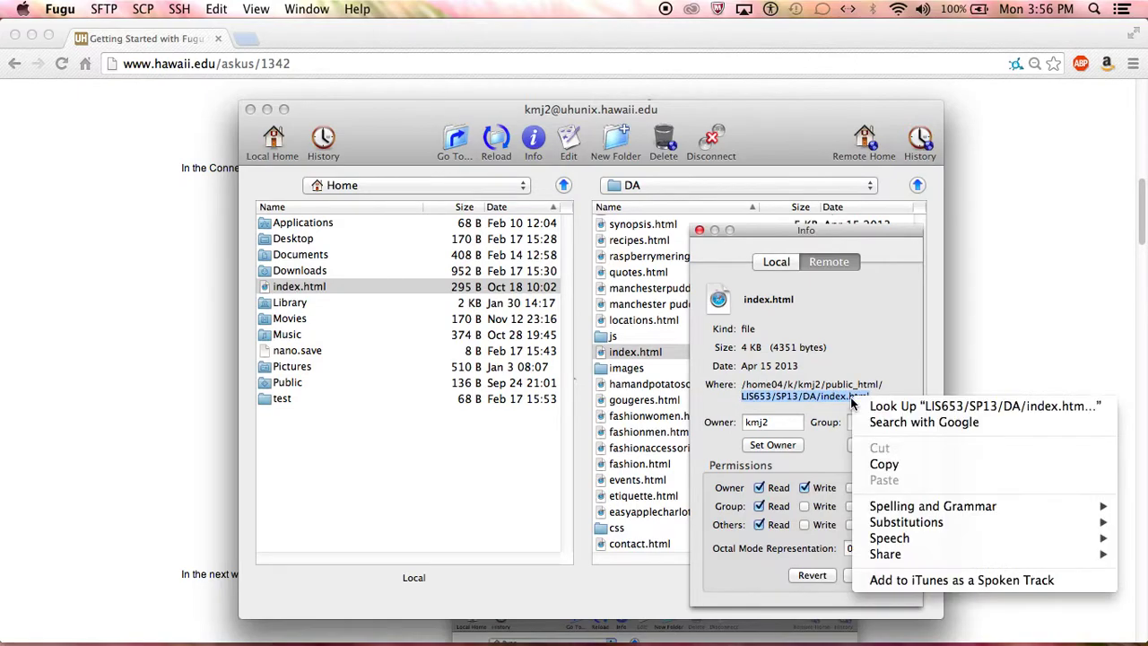
left_click(884, 463)
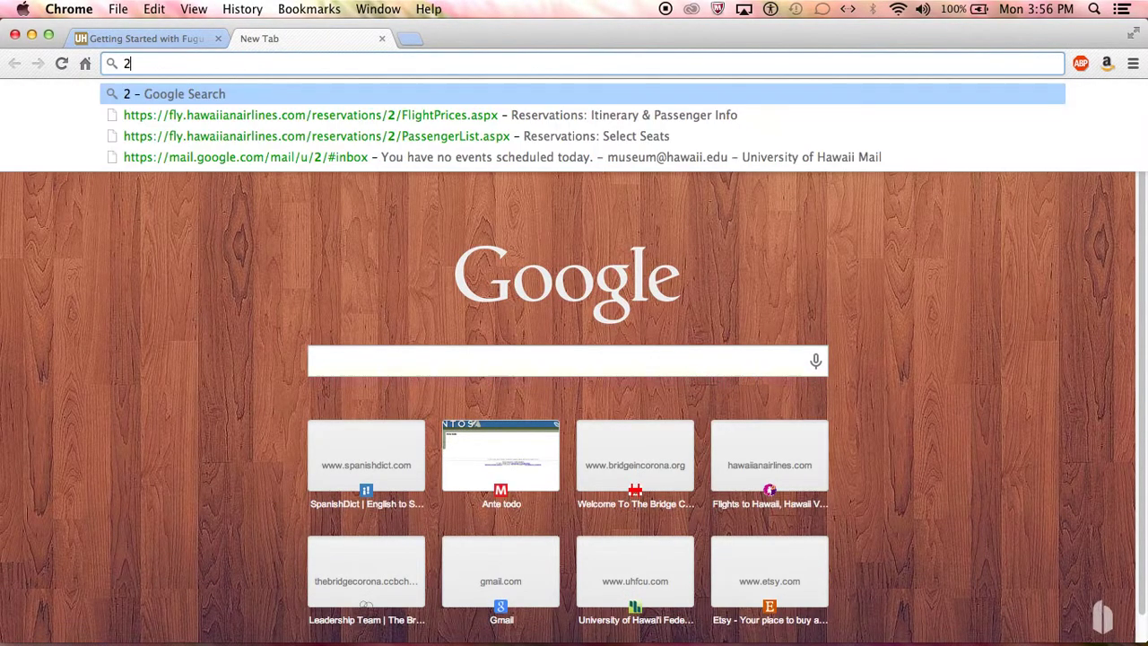
type("ww")
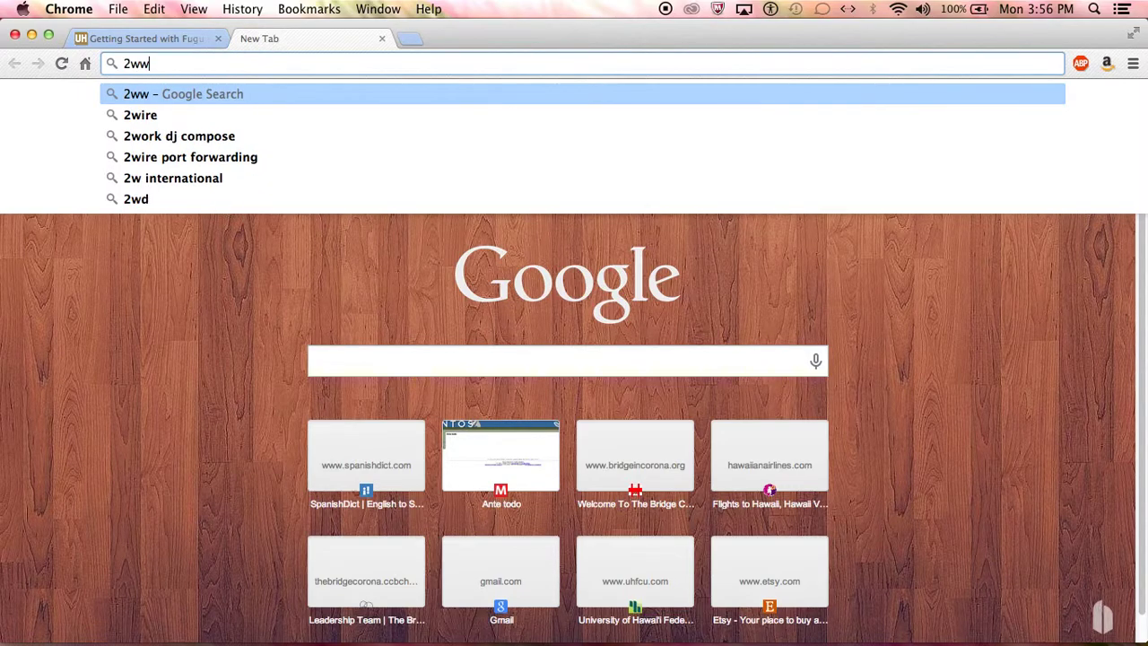
type("w.hawaii.edu")
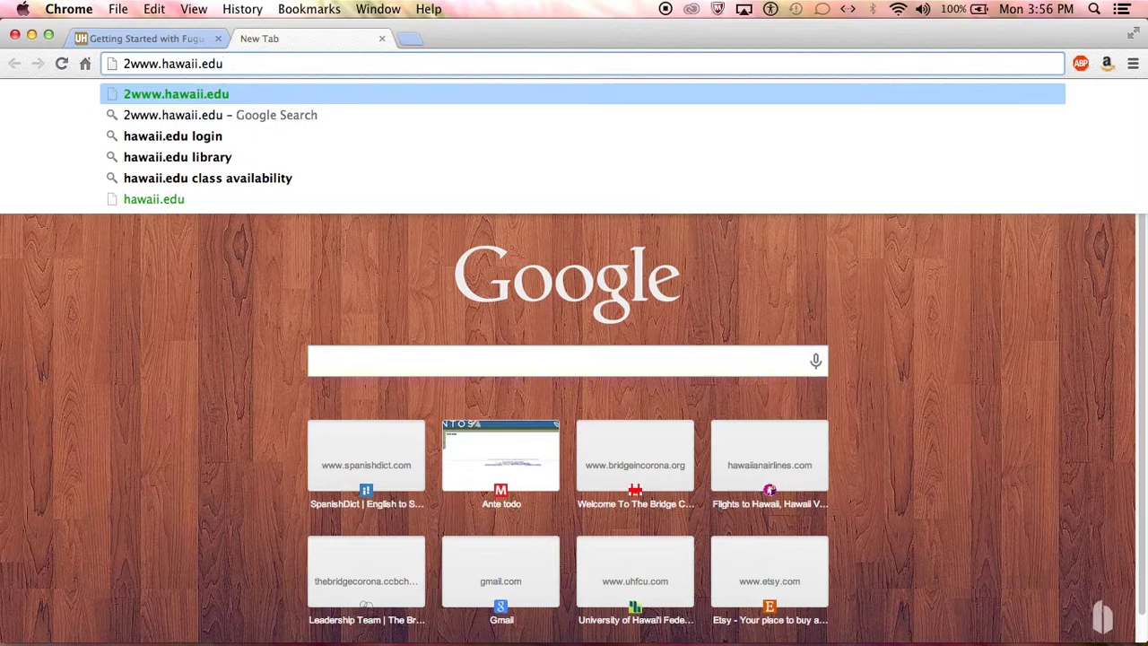
type("/~km")
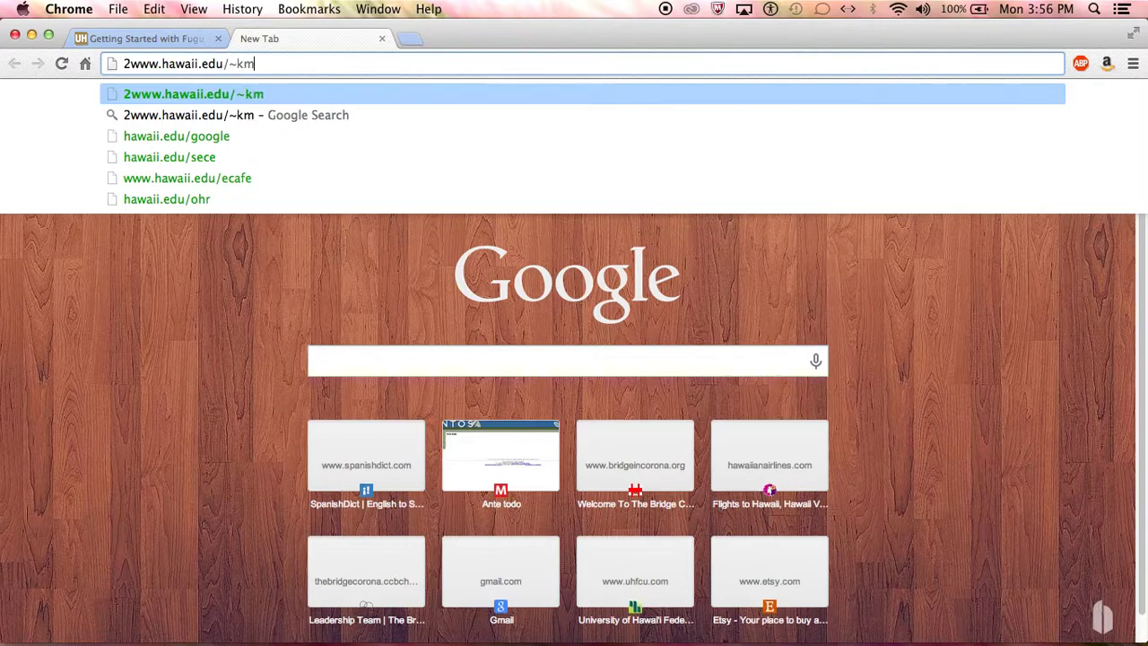
type("j2")
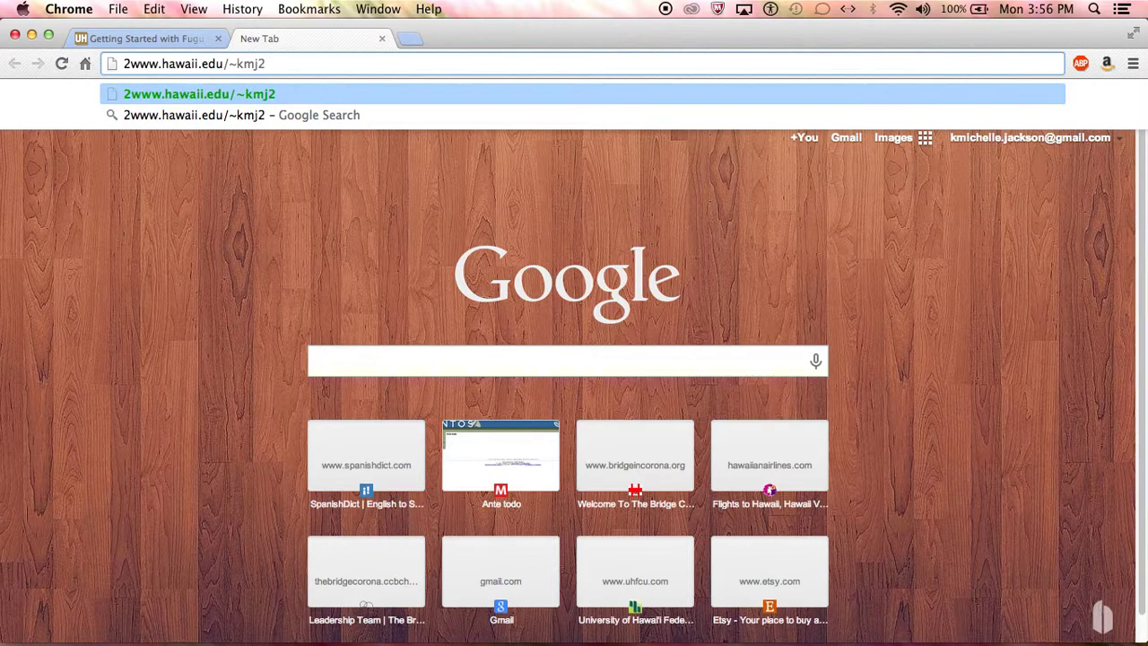
key("Return")
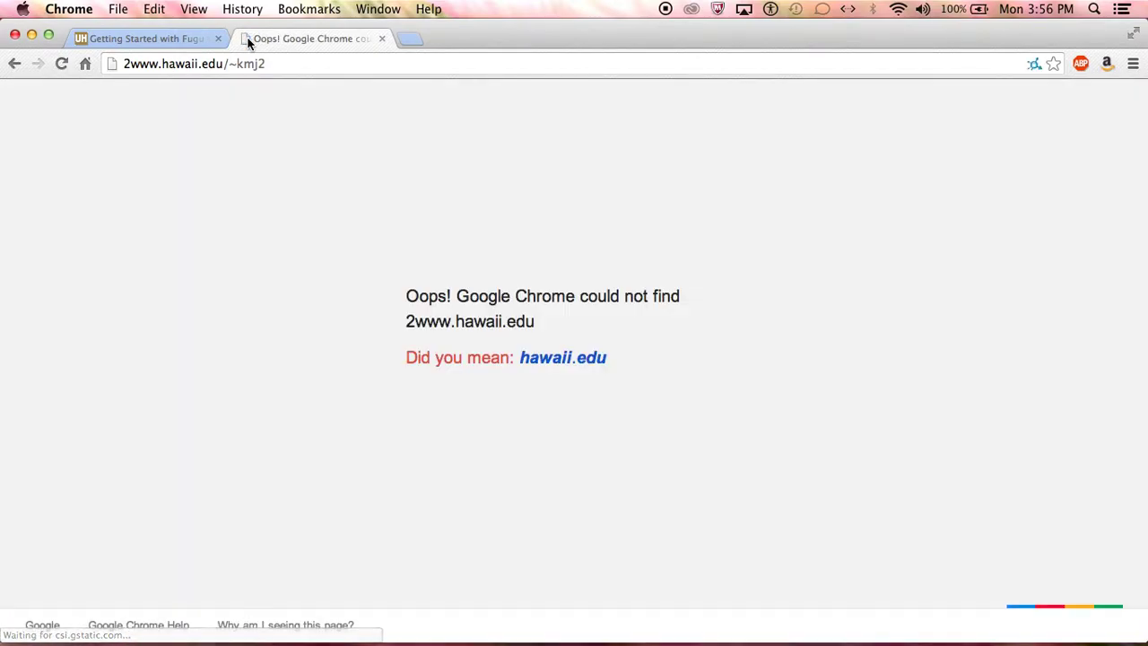
left_click(128, 63)
left_click(124, 64)
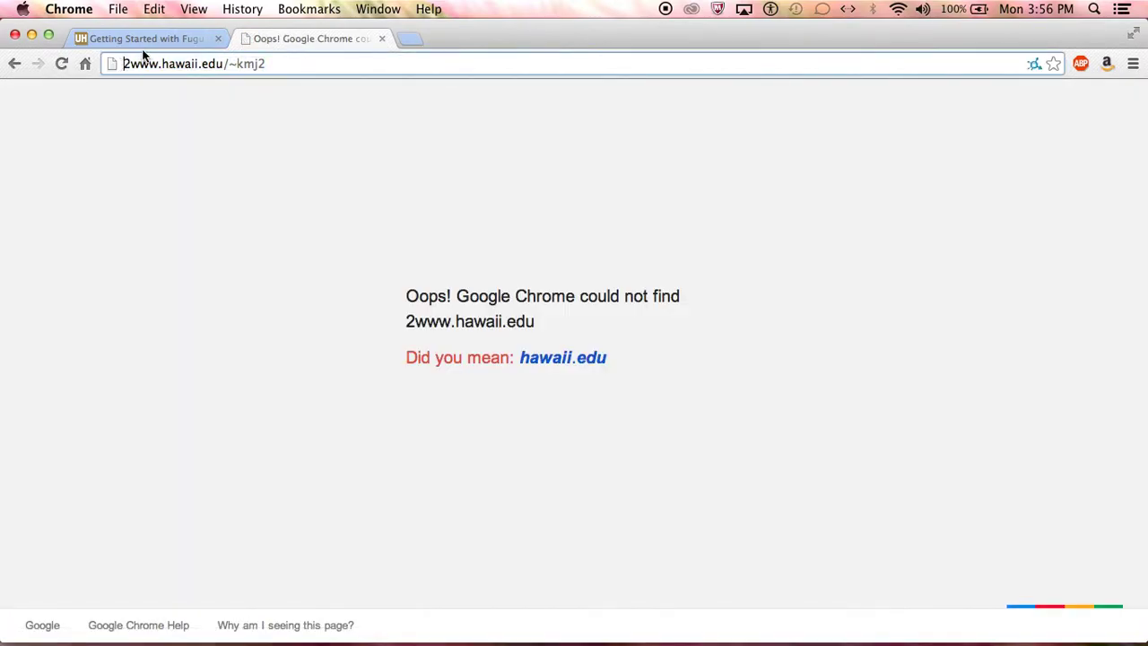
type("https://")
key("Return")
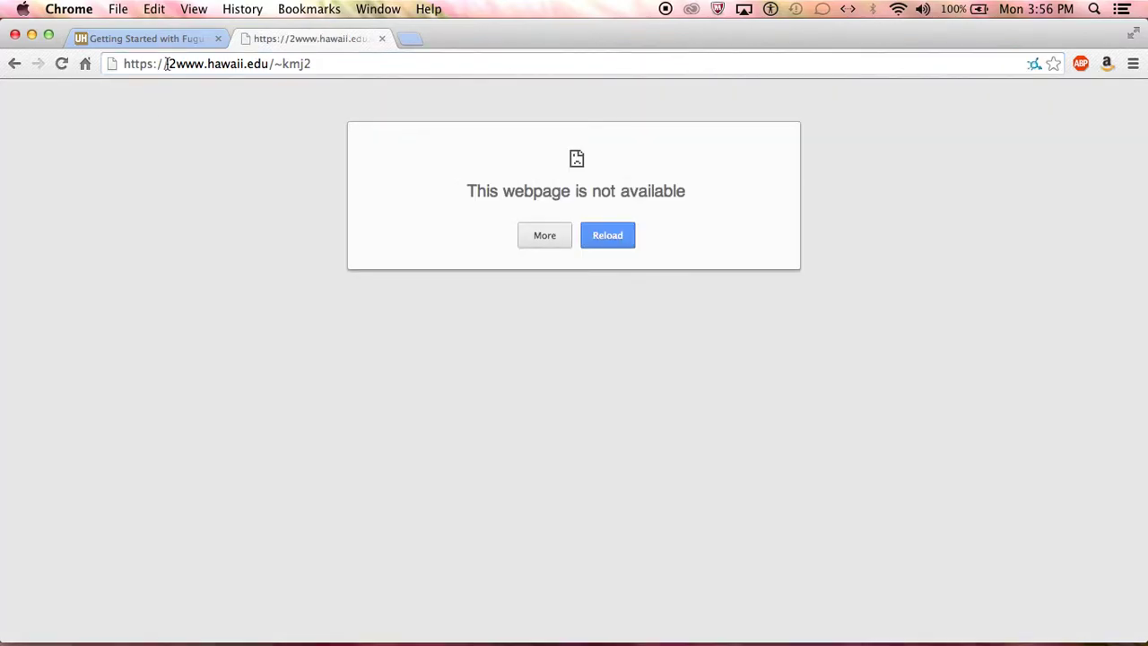
- Remove the stray 2, then insert 2 after www to load the www2.hawaii.edu Welcome! page
left_click(168, 63)
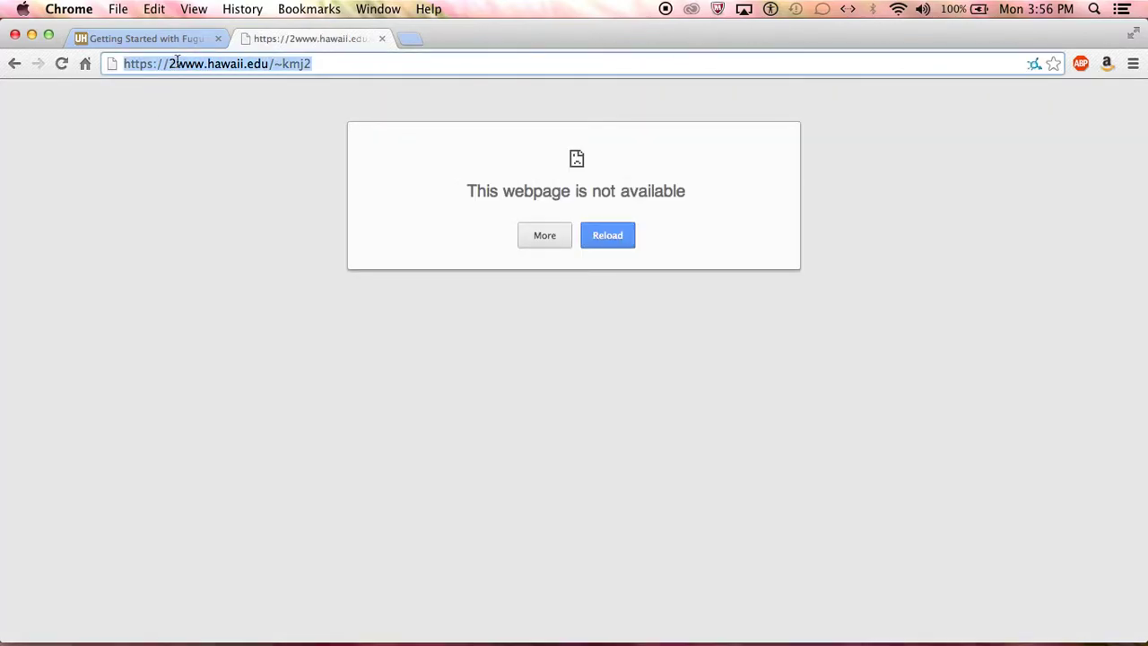
left_click(175, 64)
key("BackSpace")
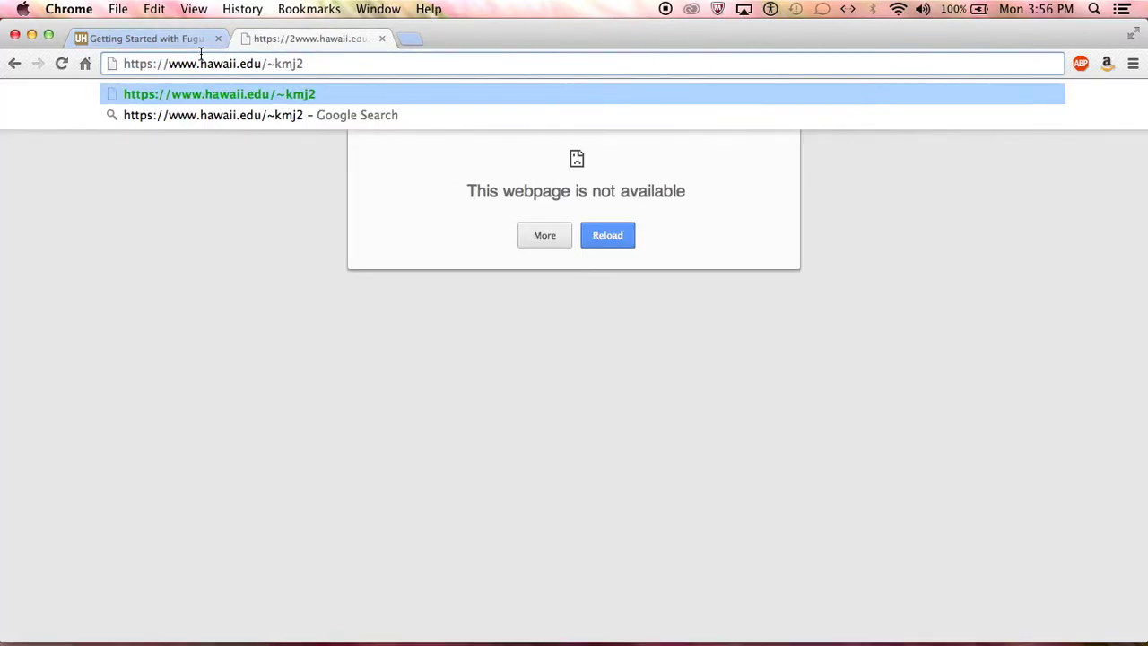
key("Return")
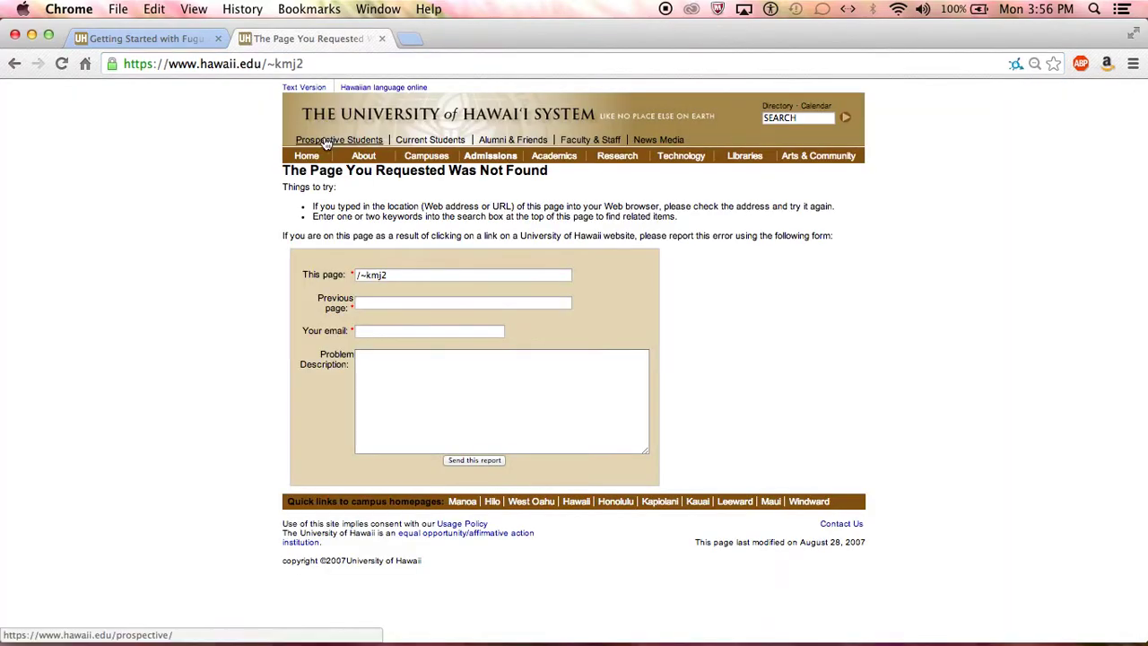
left_click(201, 64)
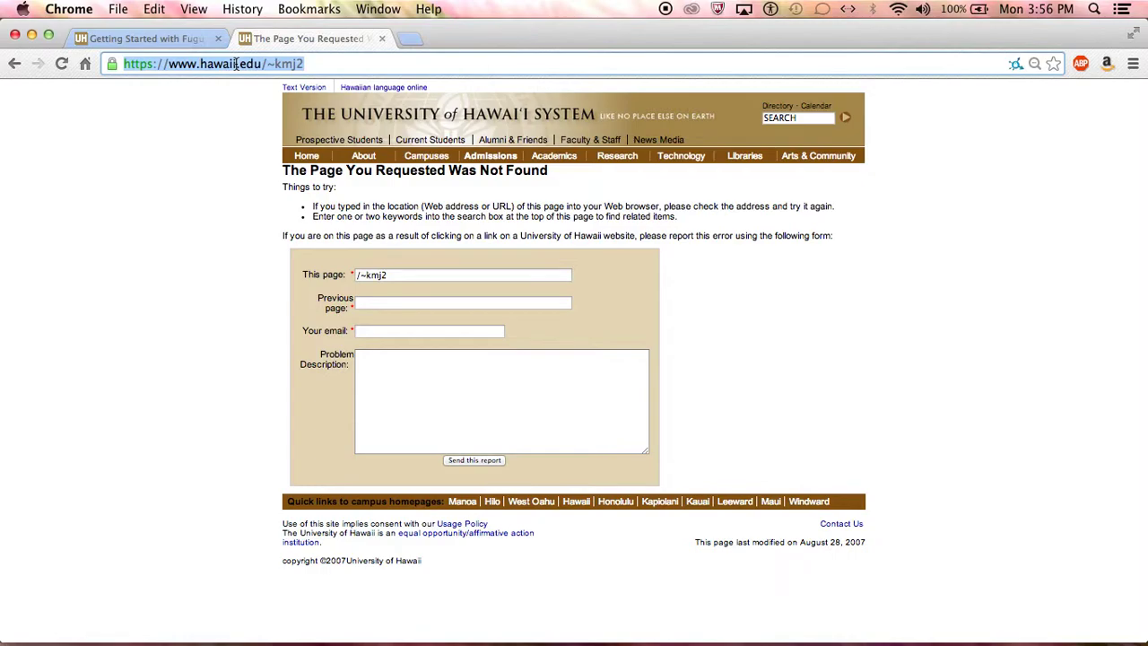
key("Right")
key("alt+Left")
key("alt+Left")
key("alt+Left")
key("Left")
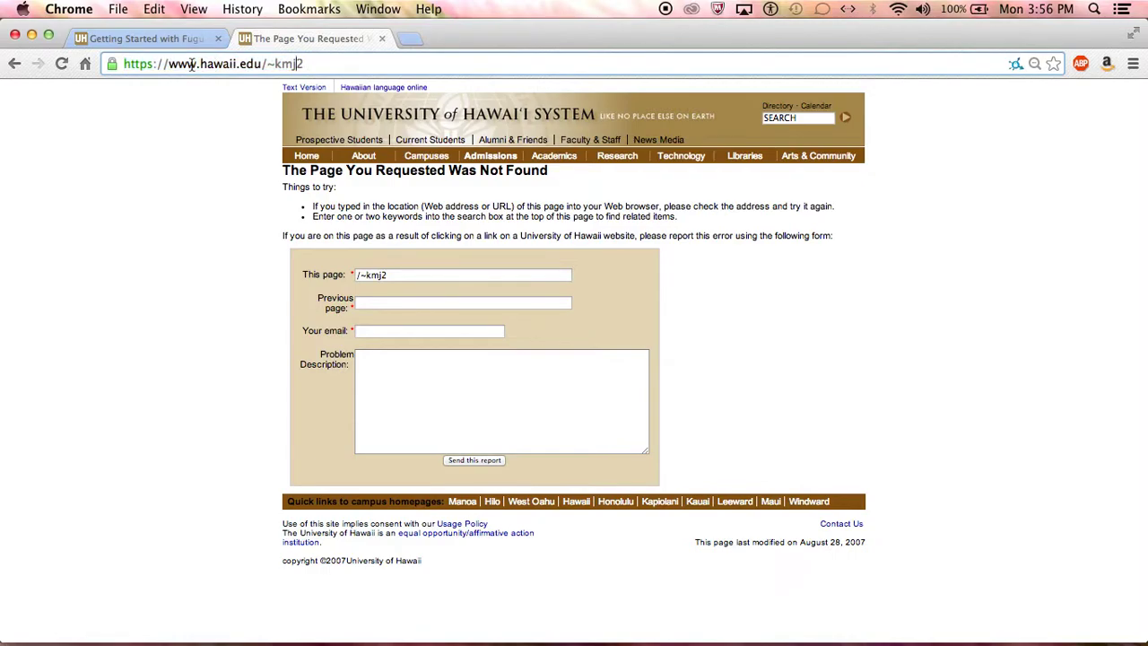
type("2")
key("Return")
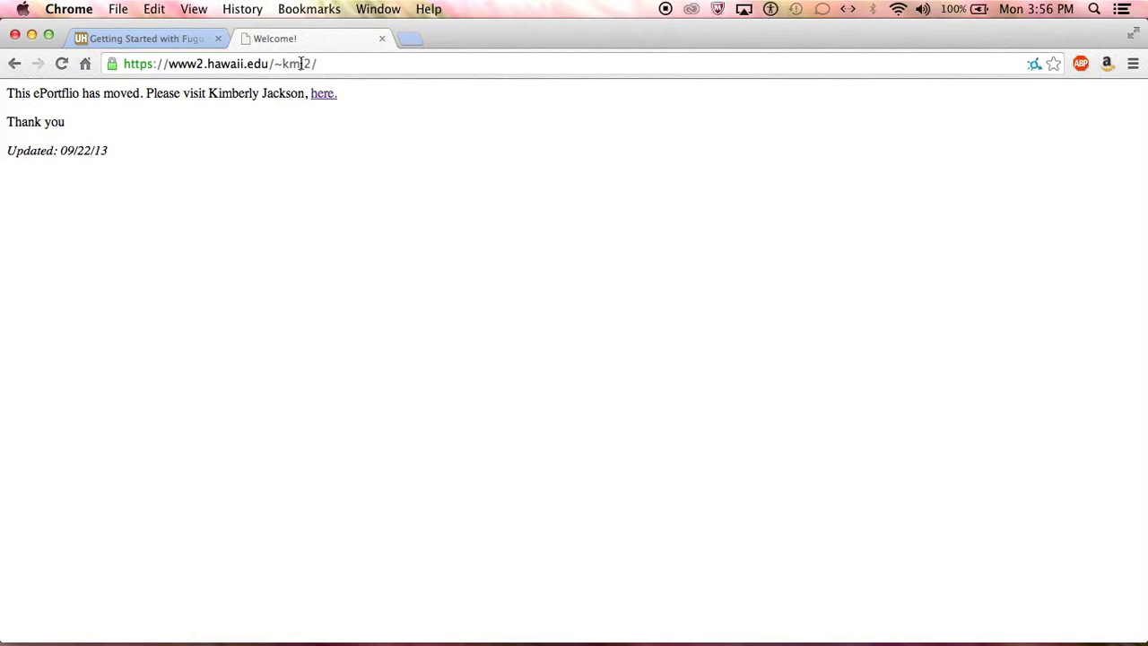
- Bookmark the welcome page in the Bookmarks Bar folder
left_click(1053, 64)
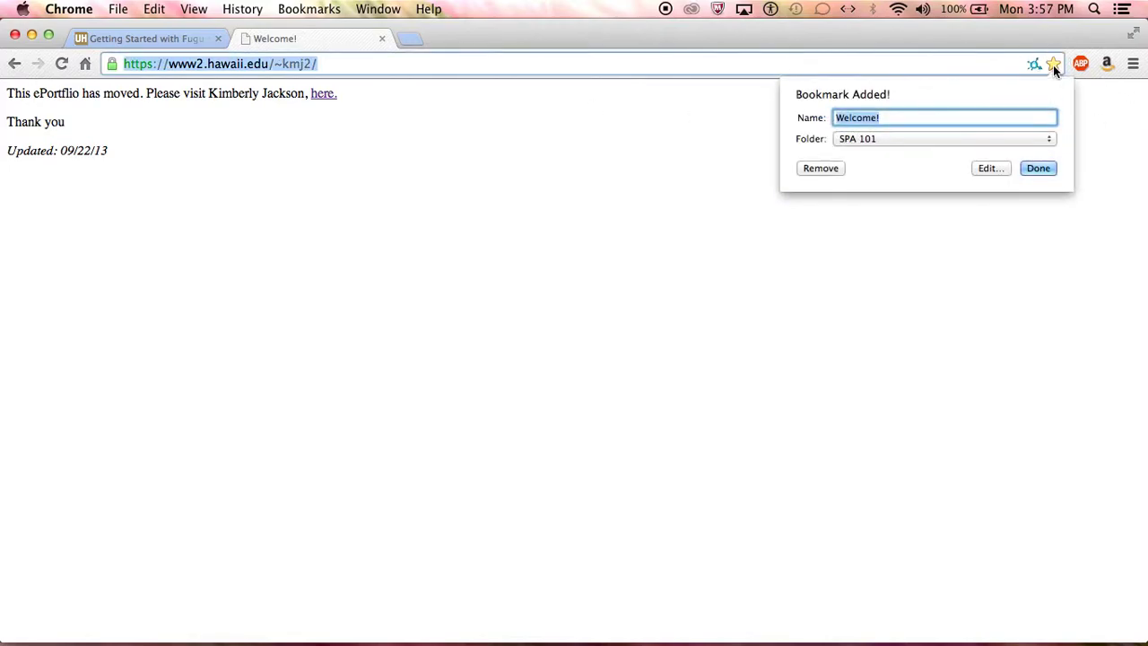
left_click(986, 139)
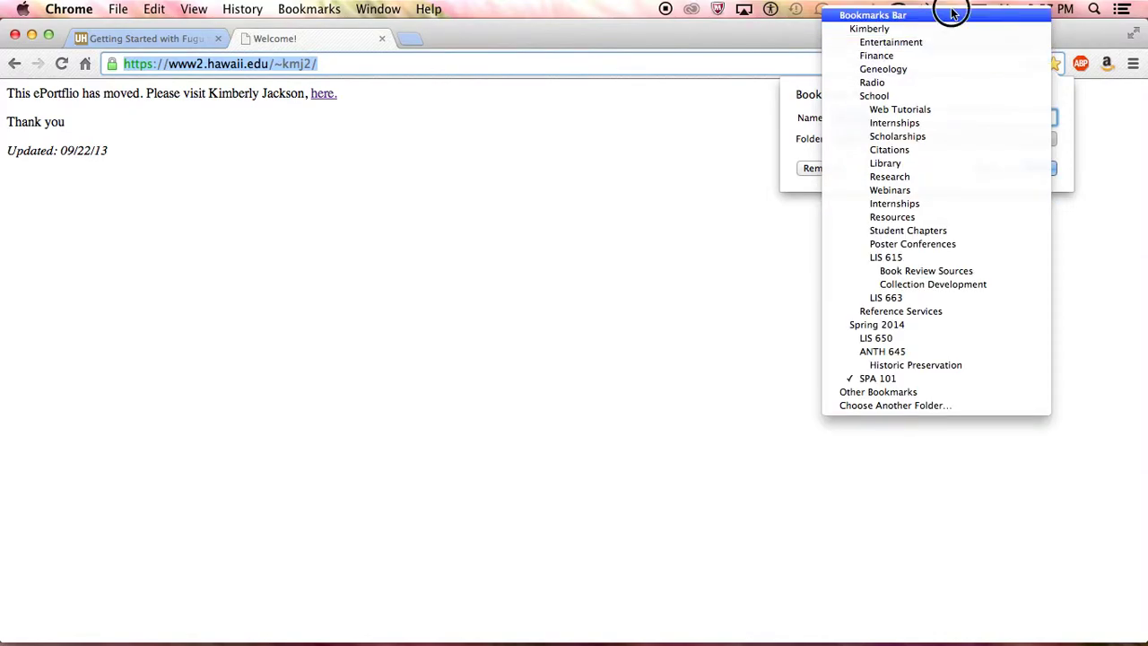
left_click(951, 11)
left_click(1037, 168)
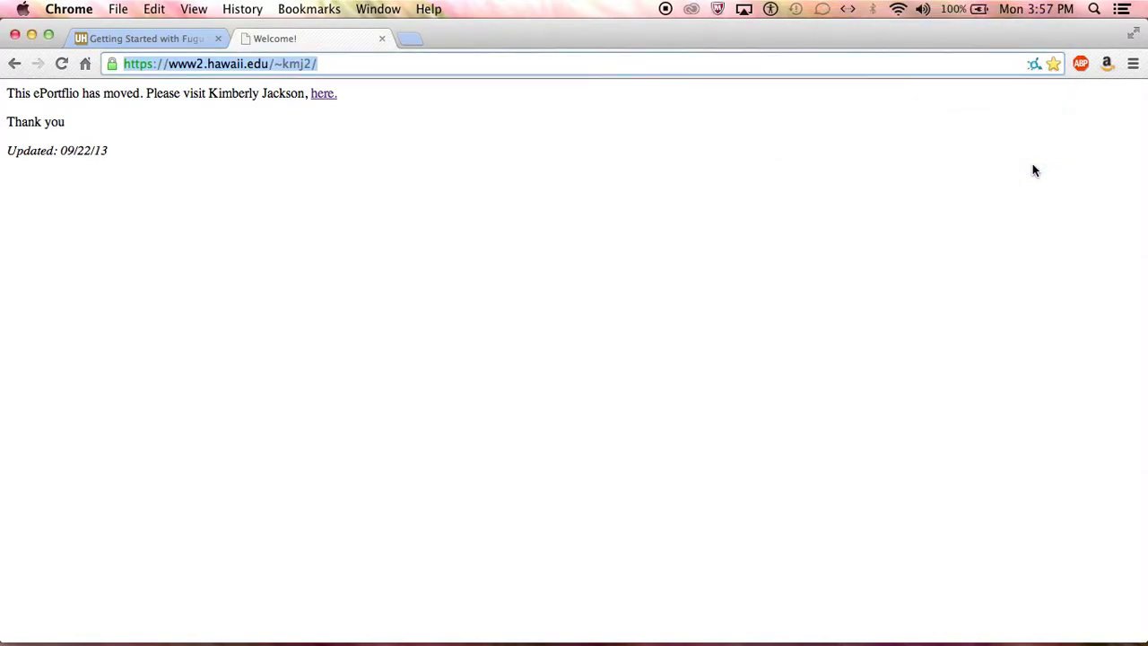
left_click(254, 153)
- Append LIS653/SP13/DA/index.html to the address and load the Down with Downton Abbey home page
left_click(336, 65)
key("Right")
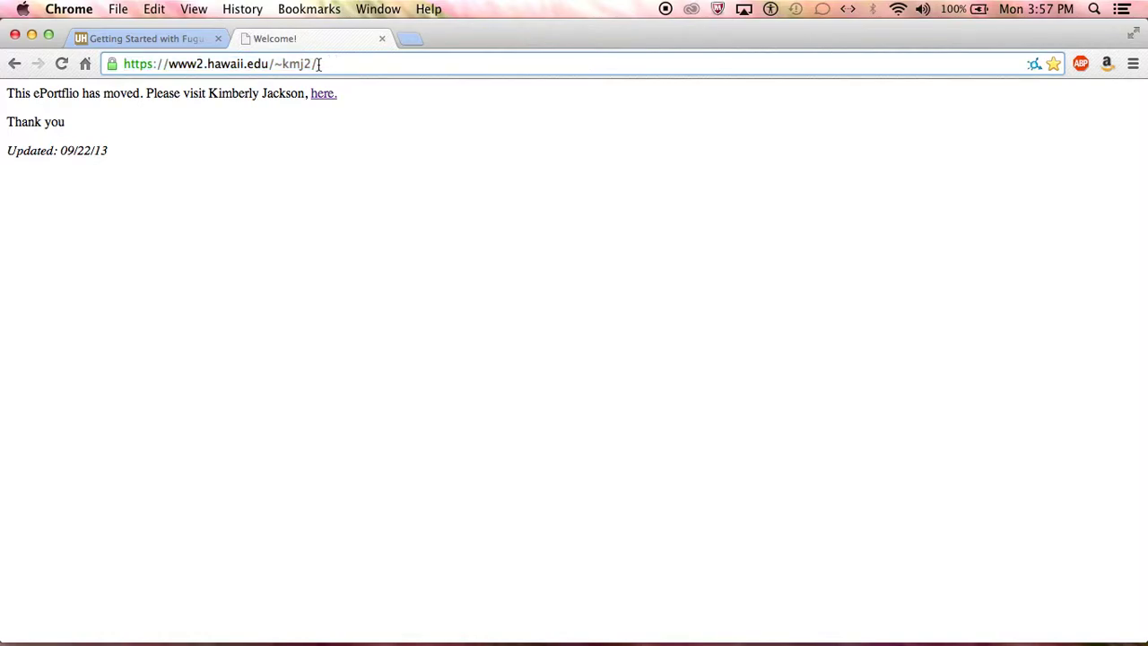
left_click_drag(321, 63, 123, 61)
left_click(359, 63)
type("LIS653/SP13/DA/index.html")
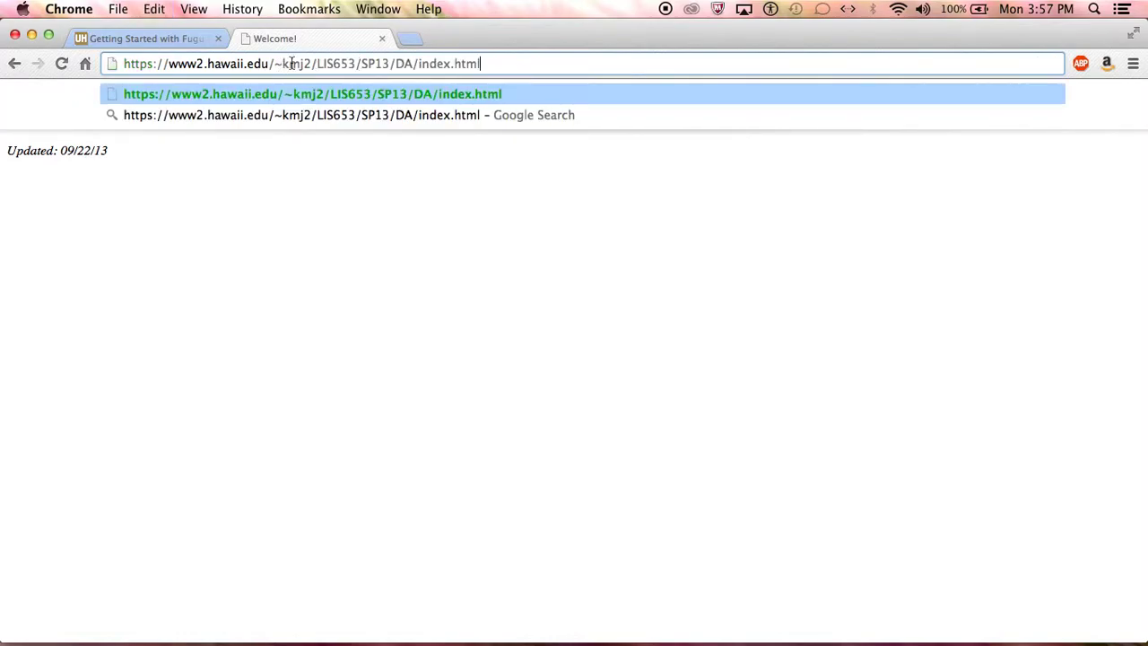
left_click(505, 87)
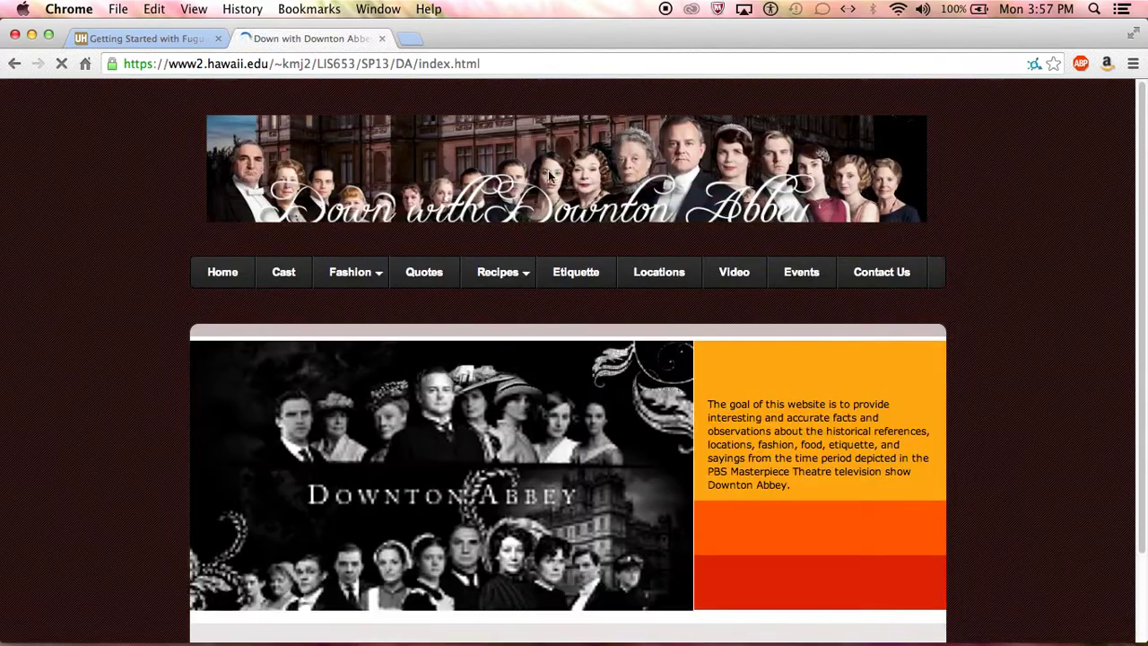
- Browse to the Gougères recipe page, then on to the site's Videos page
scroll(781, 331, "down", 3)
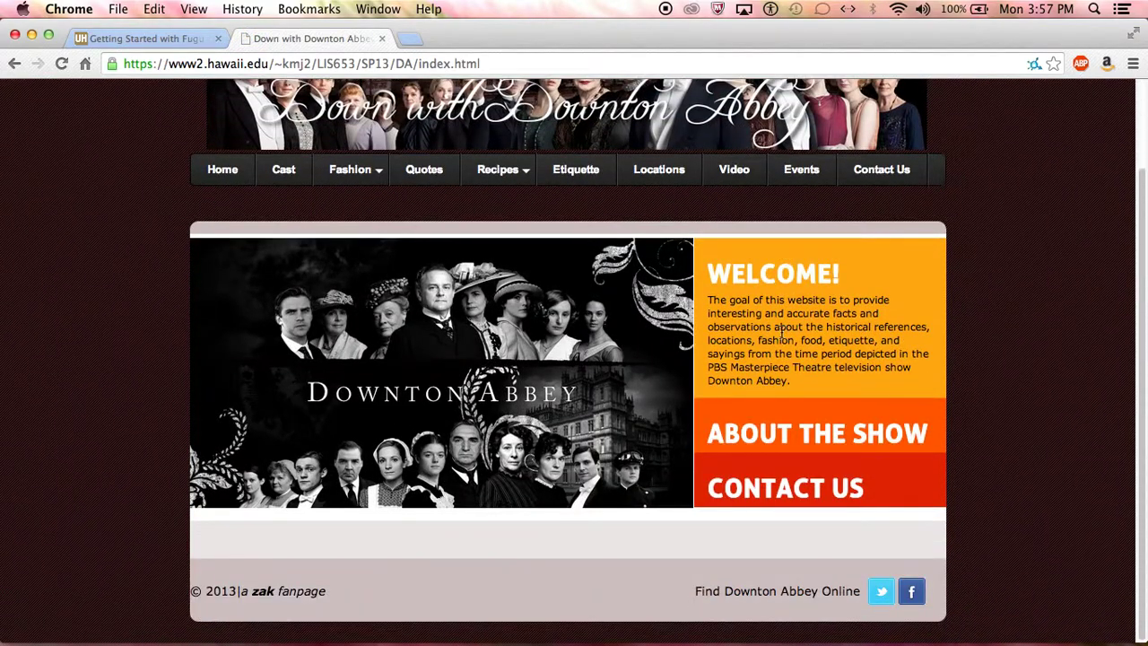
mouse_move(475, 173)
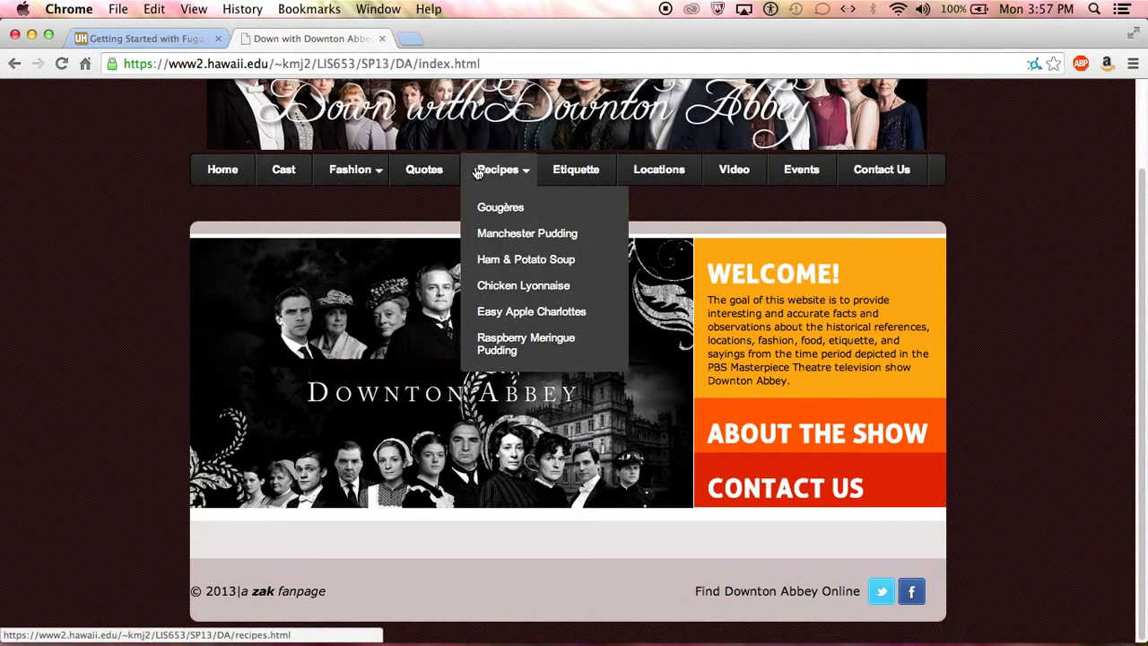
left_click(492, 207)
scroll(735, 380, "down", 10)
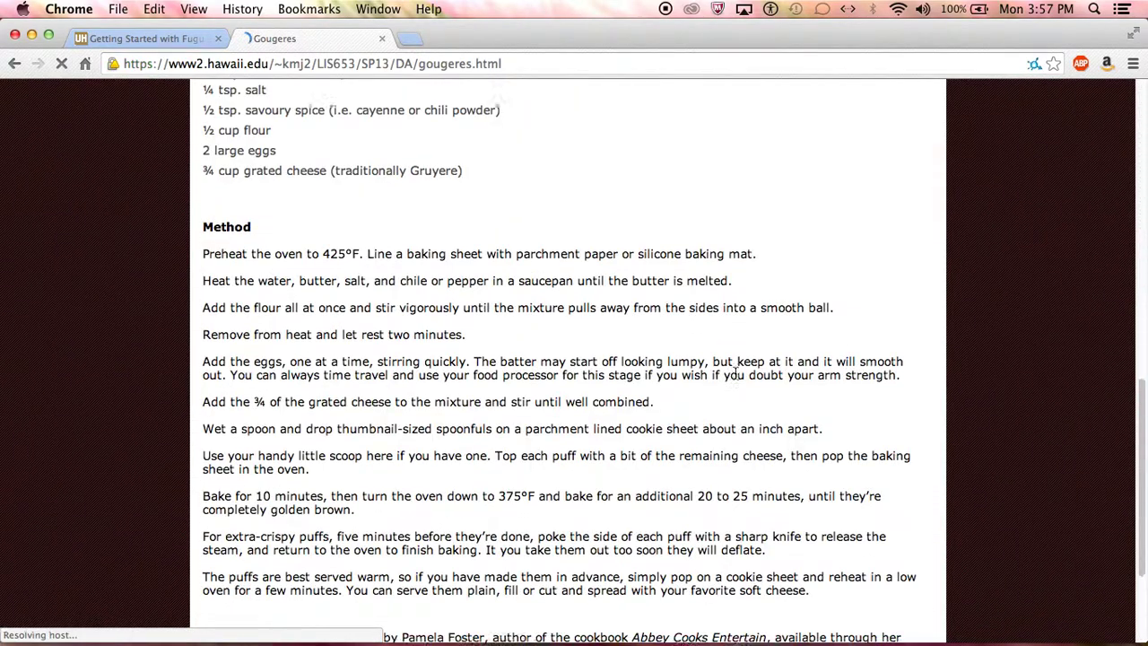
scroll(734, 379, "up", 8)
scroll(734, 376, "up", 3)
left_click(734, 270)
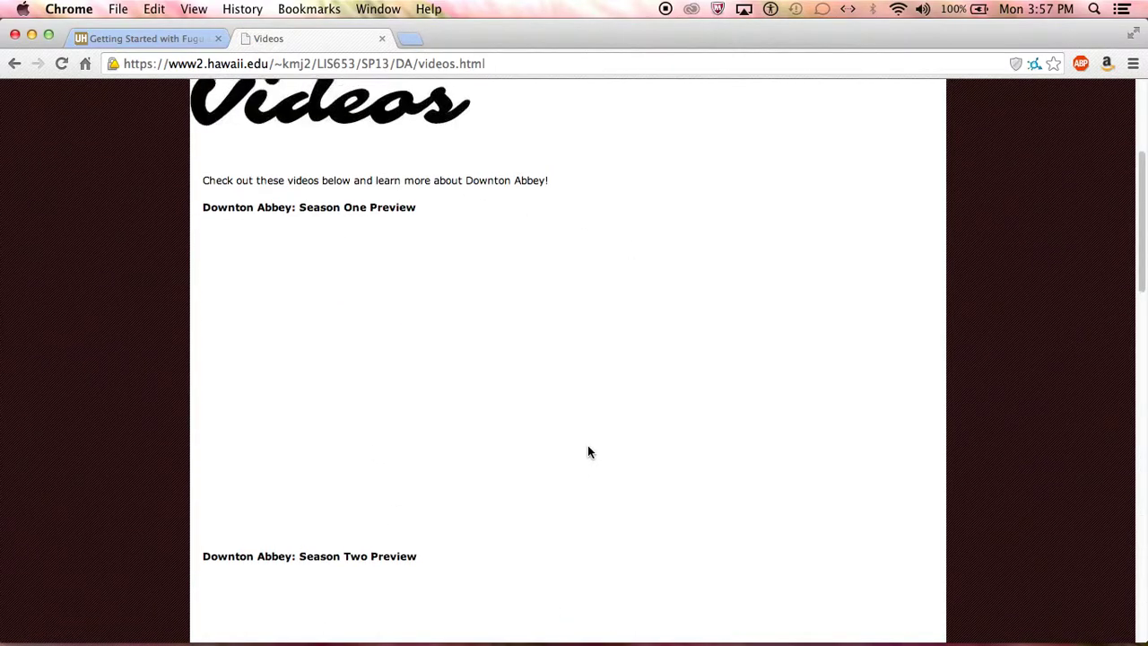
- Bring Fugu back to the front and close its file Info panel
mouse_move(642, 592)
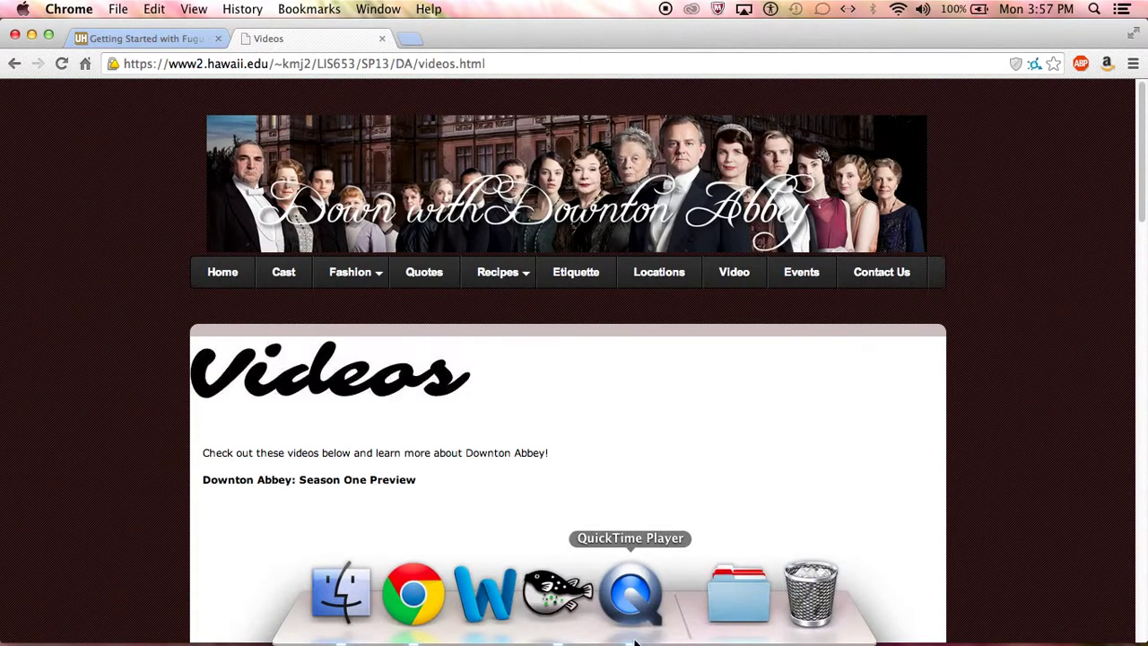
left_click(556, 592)
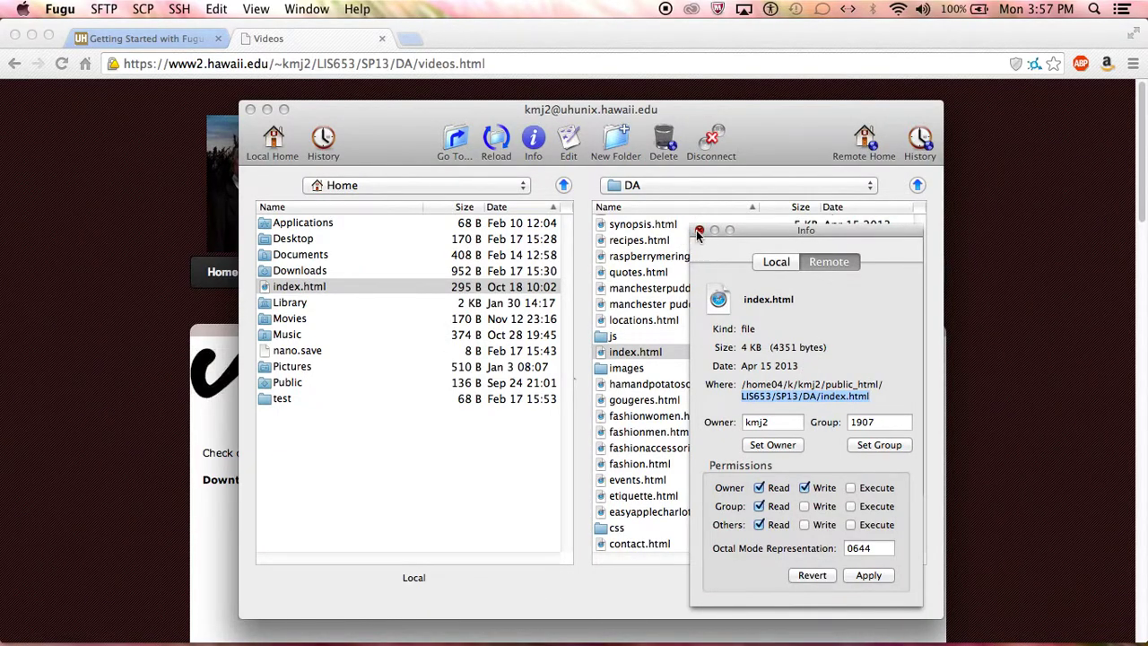
left_click(699, 232)
- Check the remote path popup, stay in the DA folder, and select videos.html
scroll(709, 360, "down", 2)
left_click(665, 187)
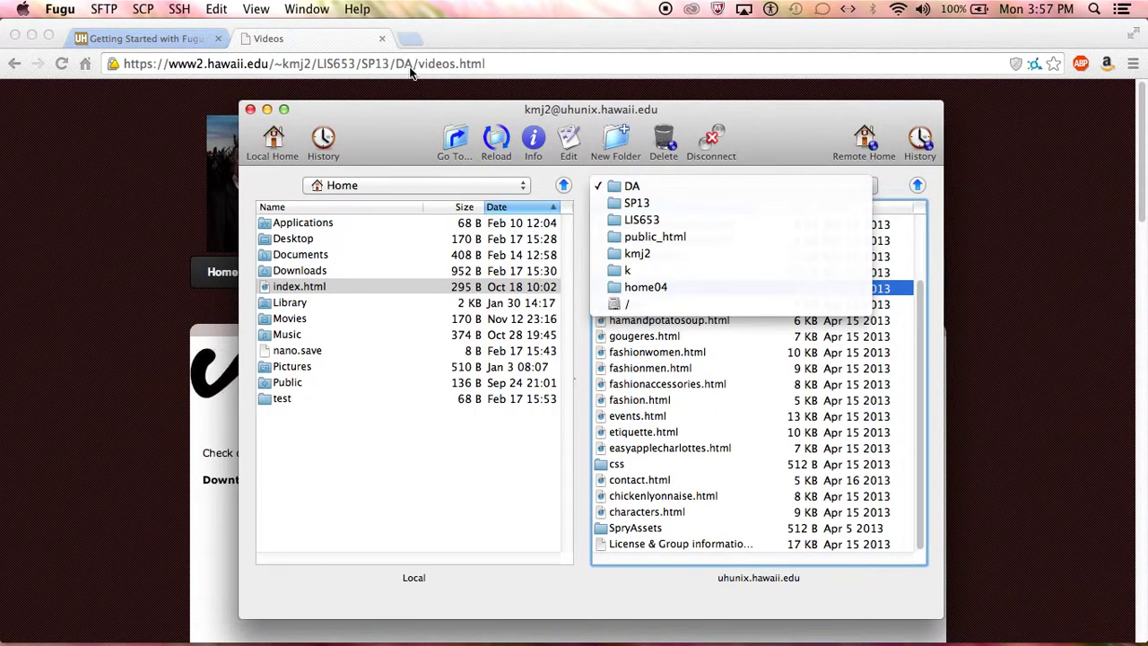
left_click(718, 186)
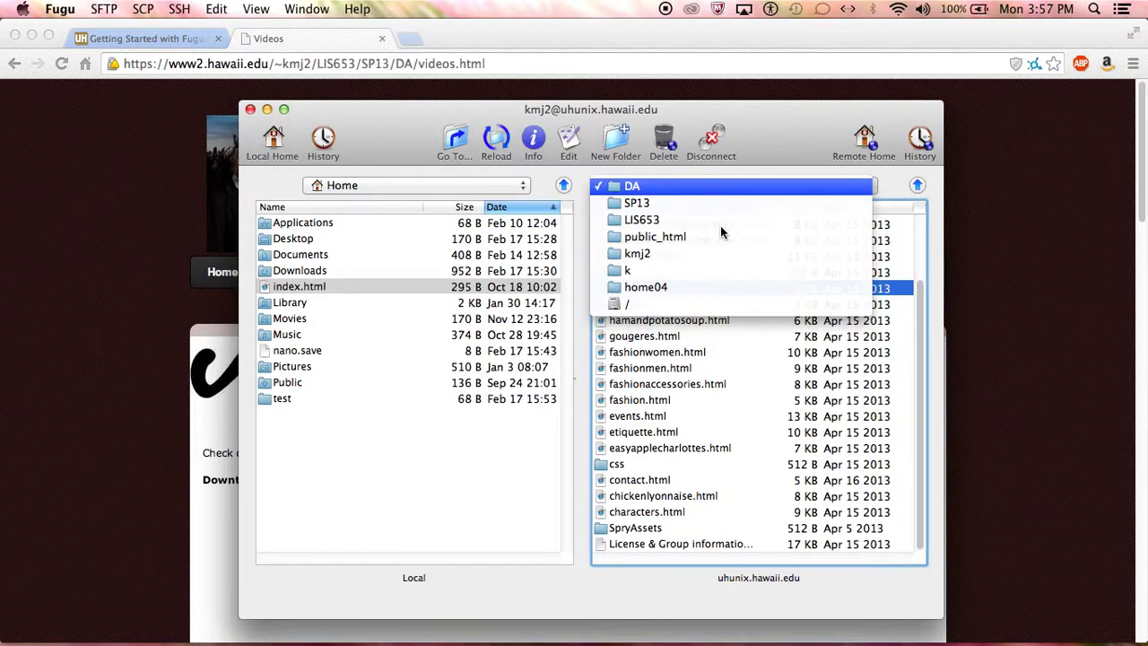
scroll(778, 422, "up", 5)
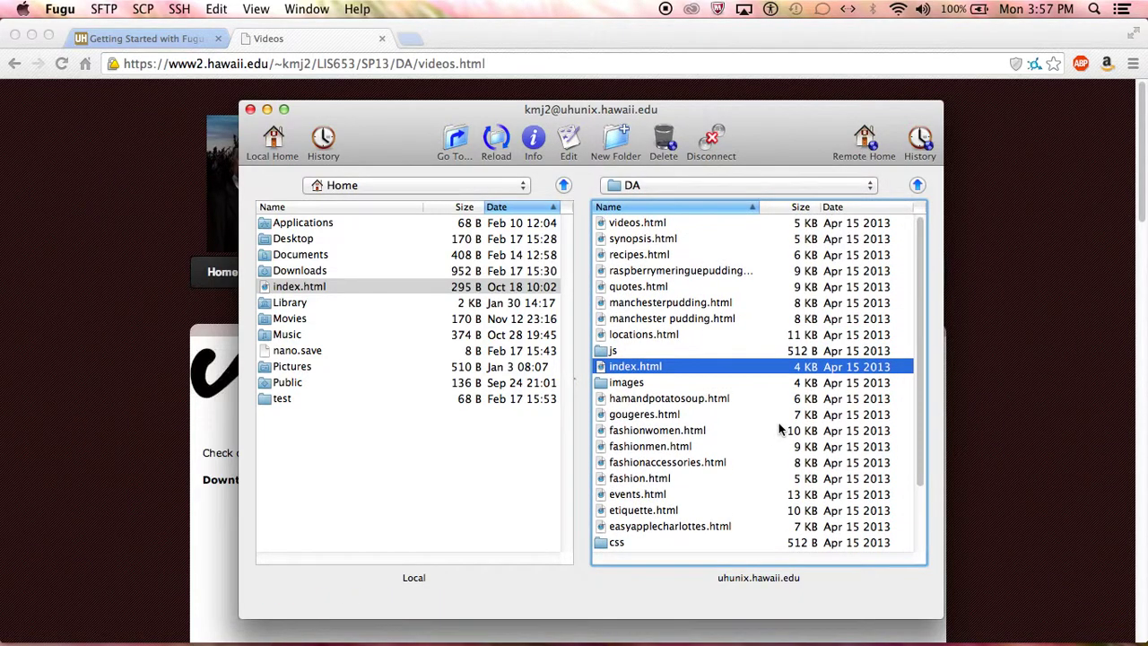
left_click(671, 224)
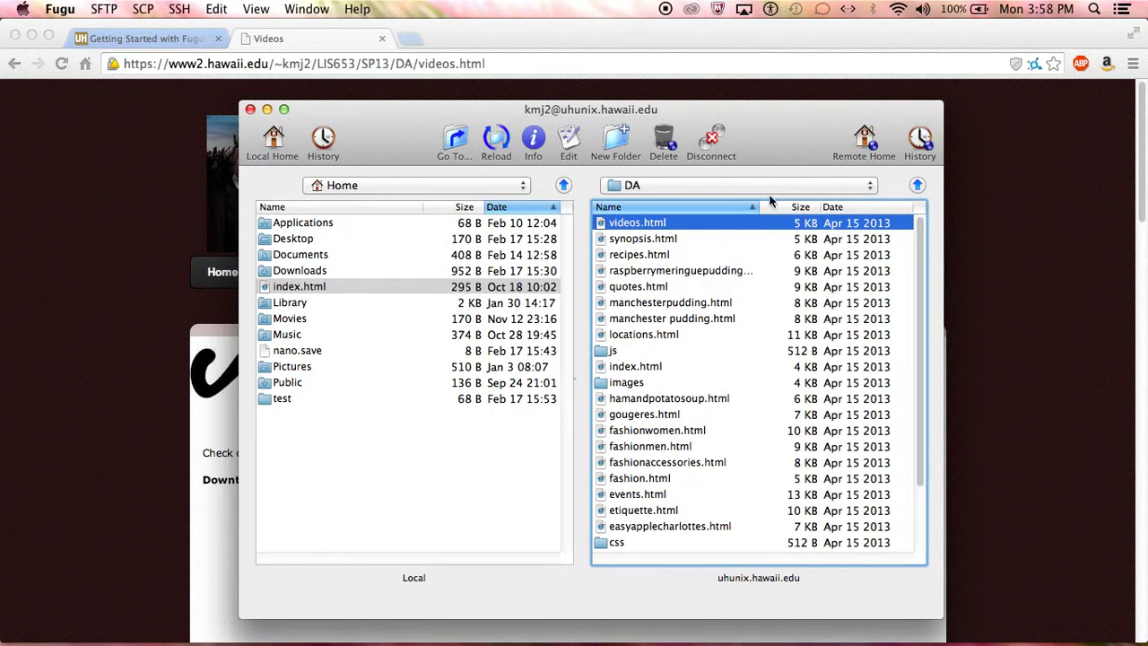
- Go up the remote side from DA through SP13 and LIS653 to public_html
left_click(918, 185)
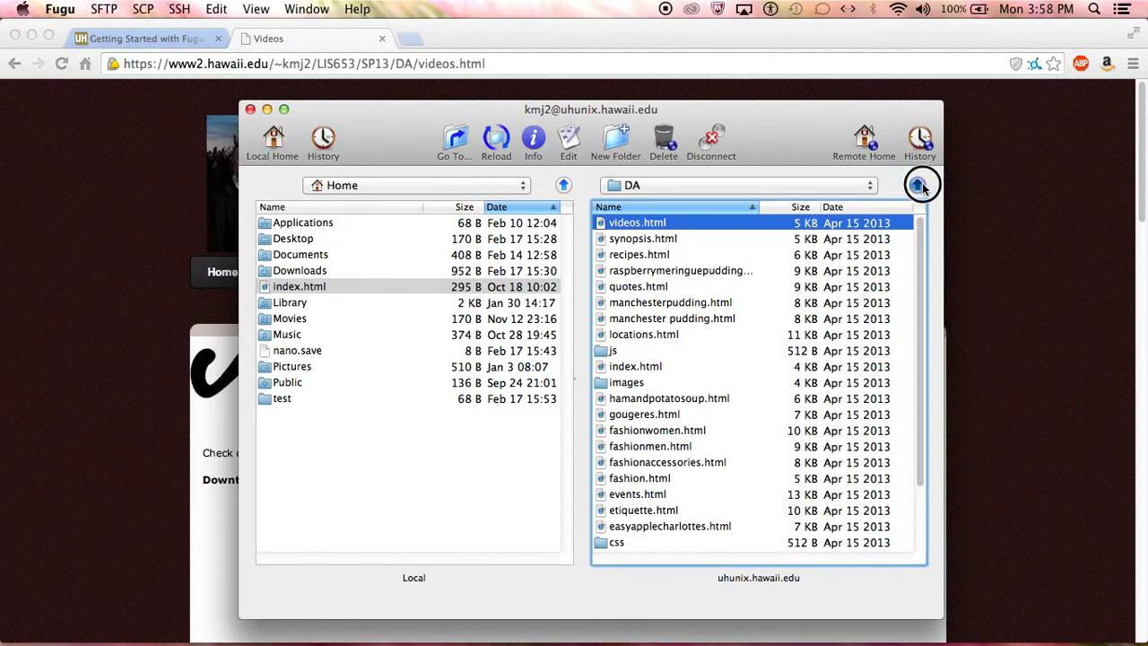
left_click(917, 186)
left_click(917, 186)
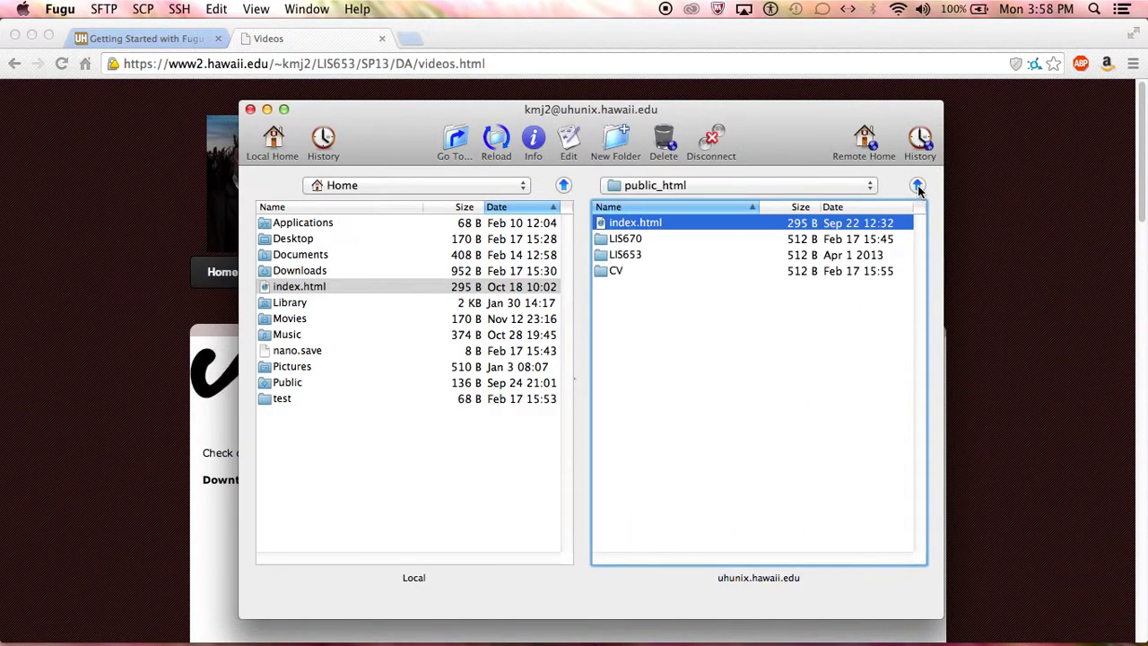
left_click(378, 418)
left_click(807, 326)
- Move the local side up to Users, drag LIS653 over, then cancel the download
left_click(565, 185)
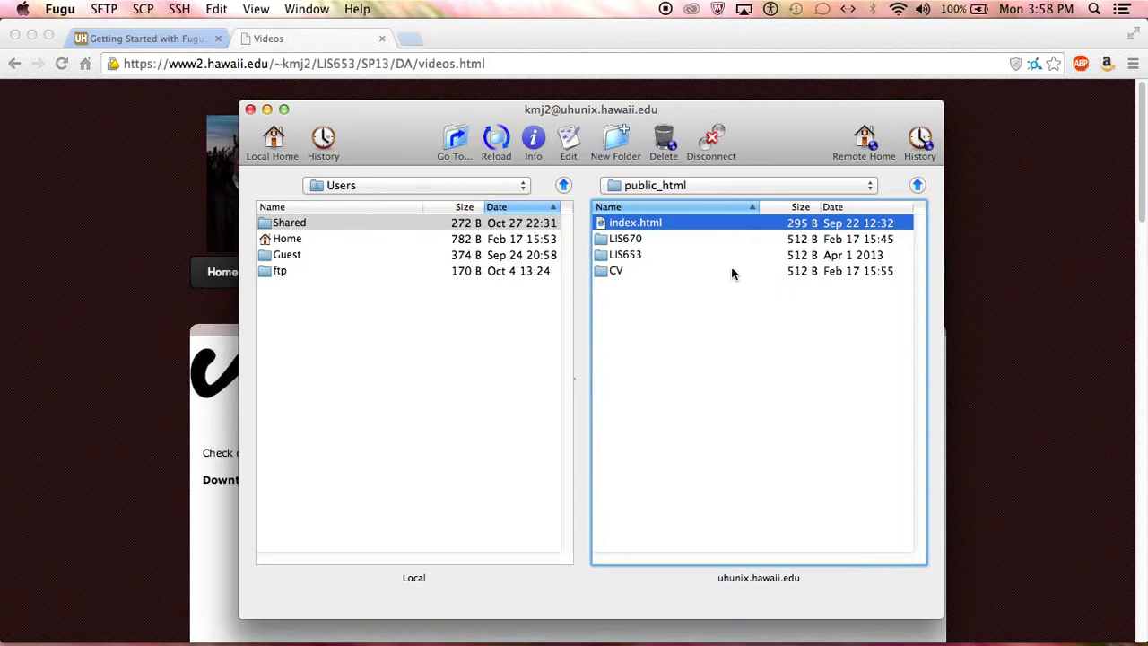
left_click(619, 258)
left_click_drag(619, 260, 403, 389)
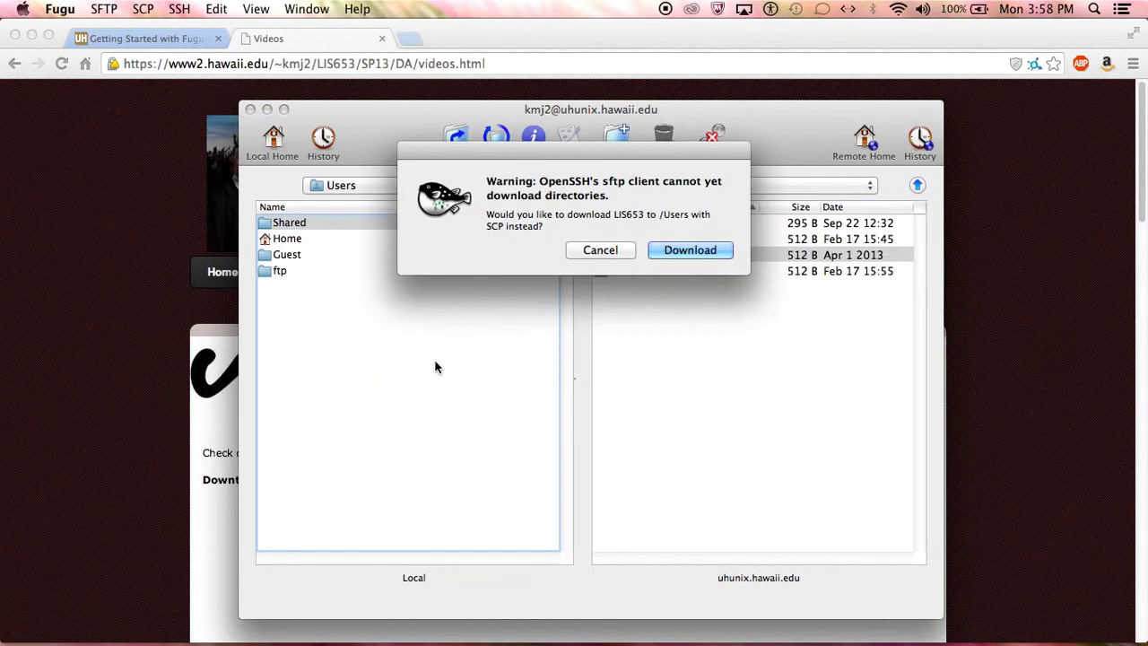
left_click(627, 252)
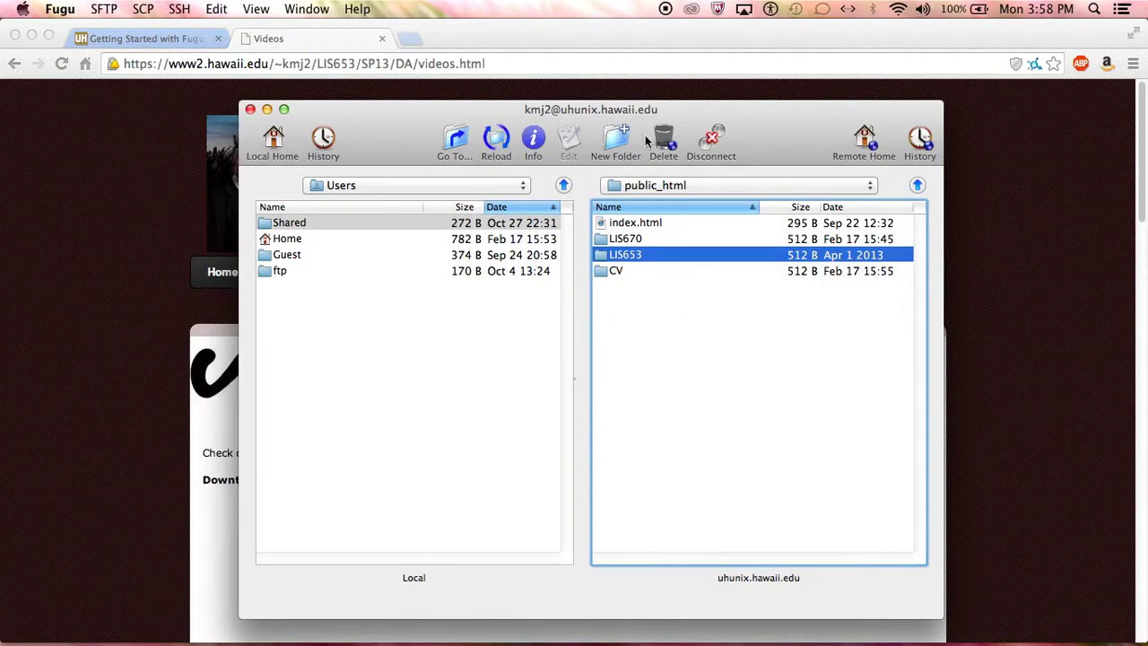
- Disconnect from uhunix.hawaii.edu, close the Fugu window and Chrome's Videos tab, then open QuickTime's Dock menu
left_click(712, 144)
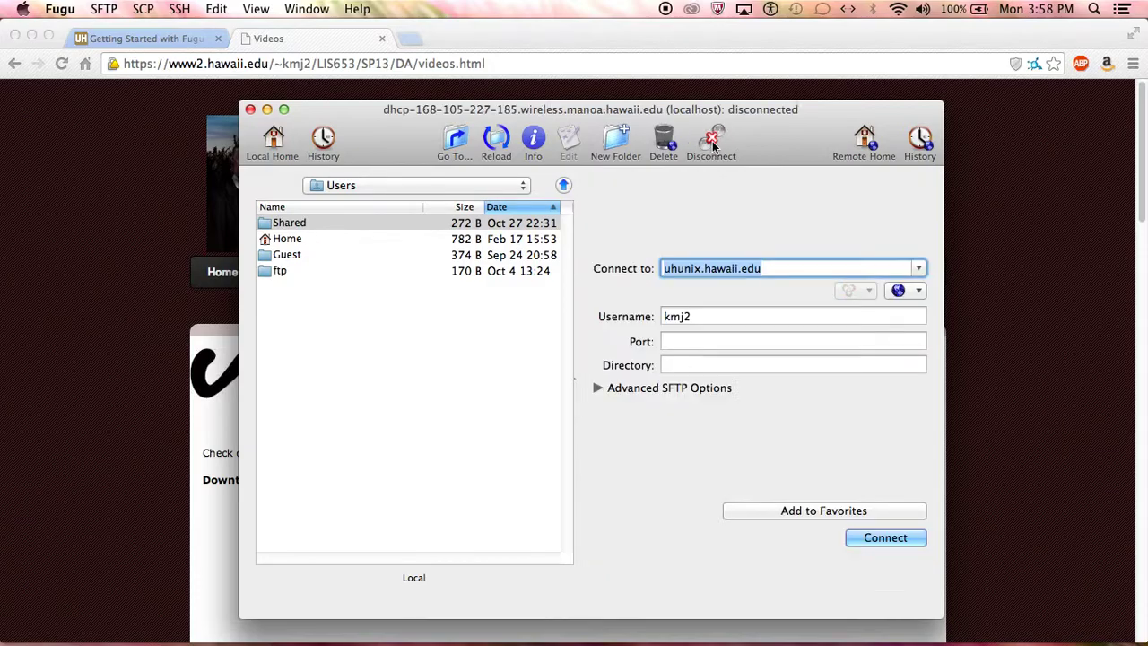
left_click(727, 341)
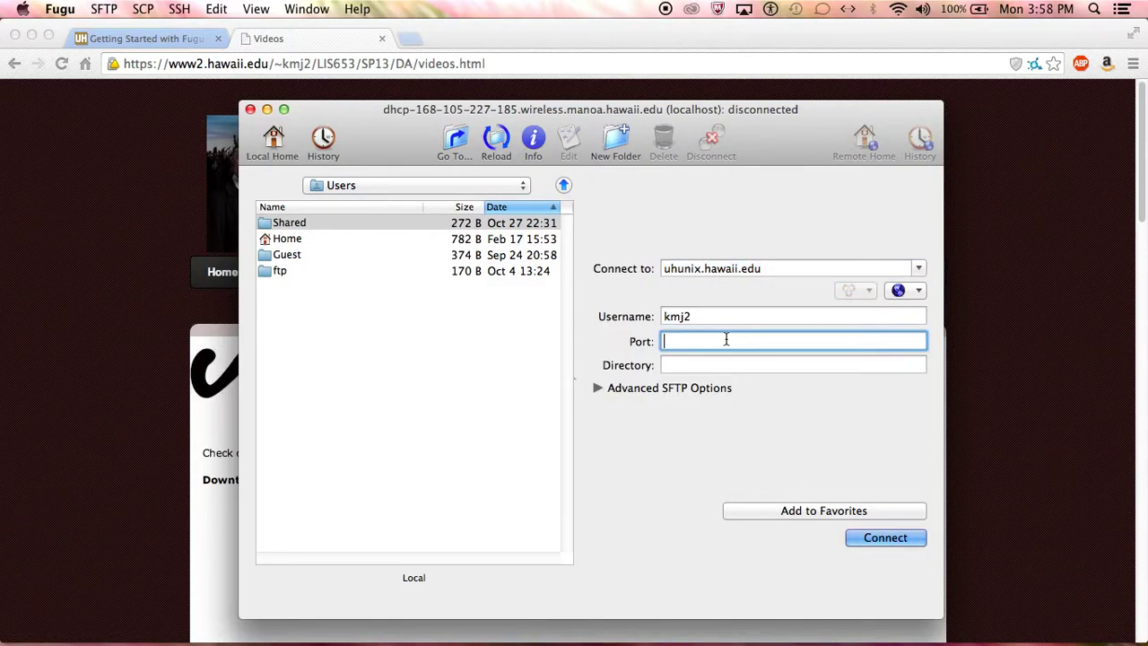
left_click(251, 109)
left_click(381, 42)
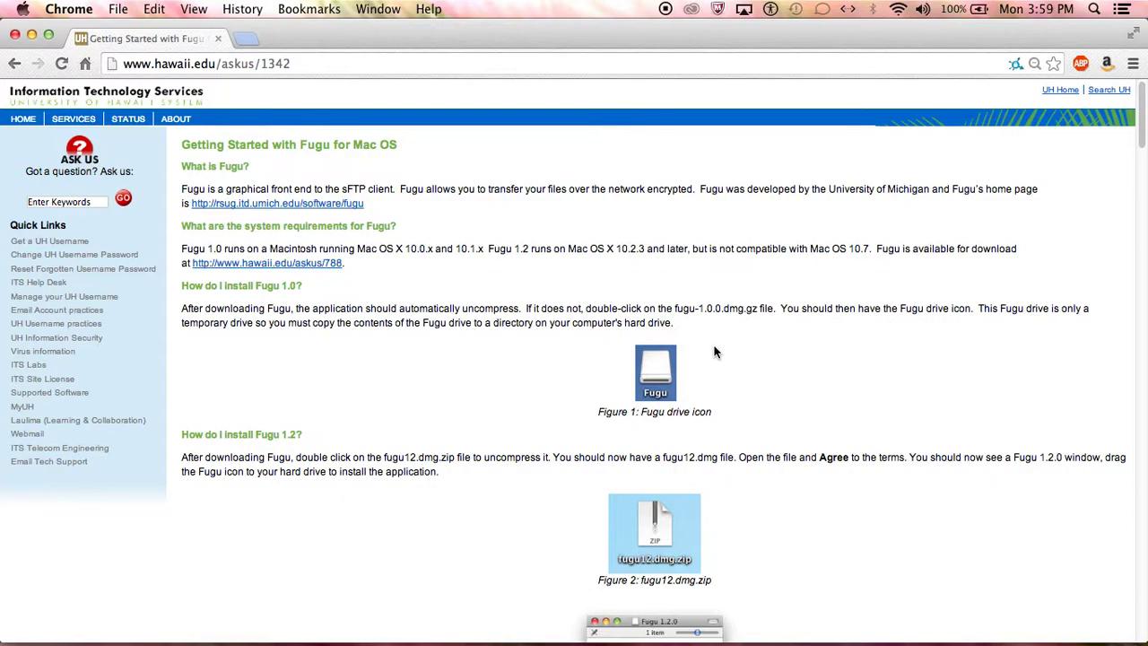
right_click(630, 594)
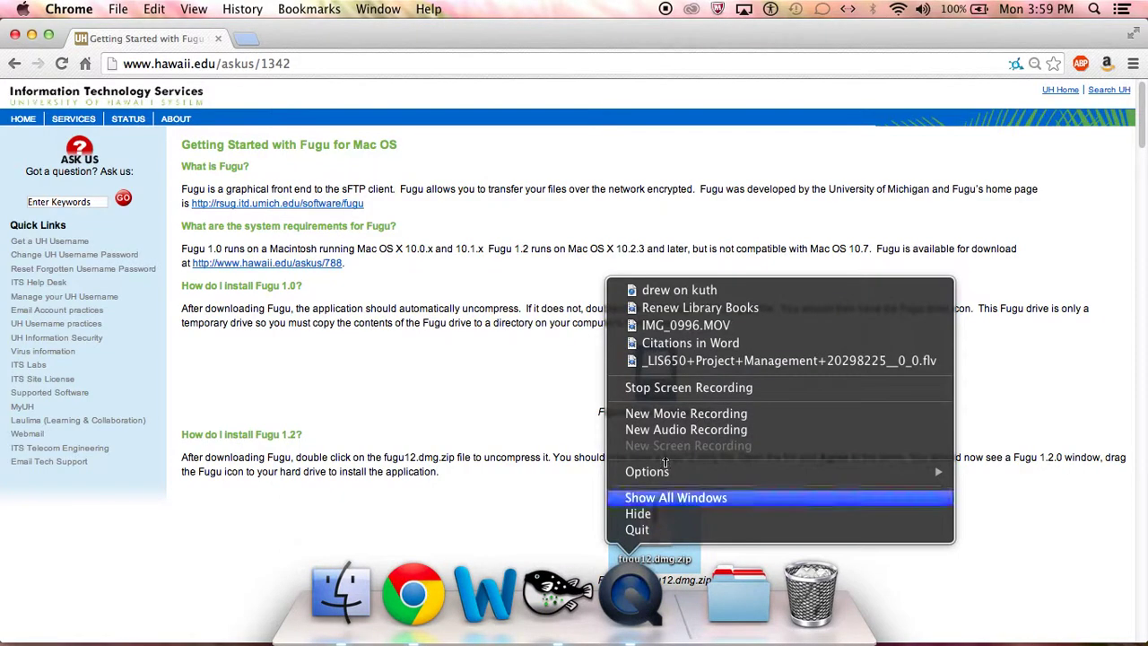